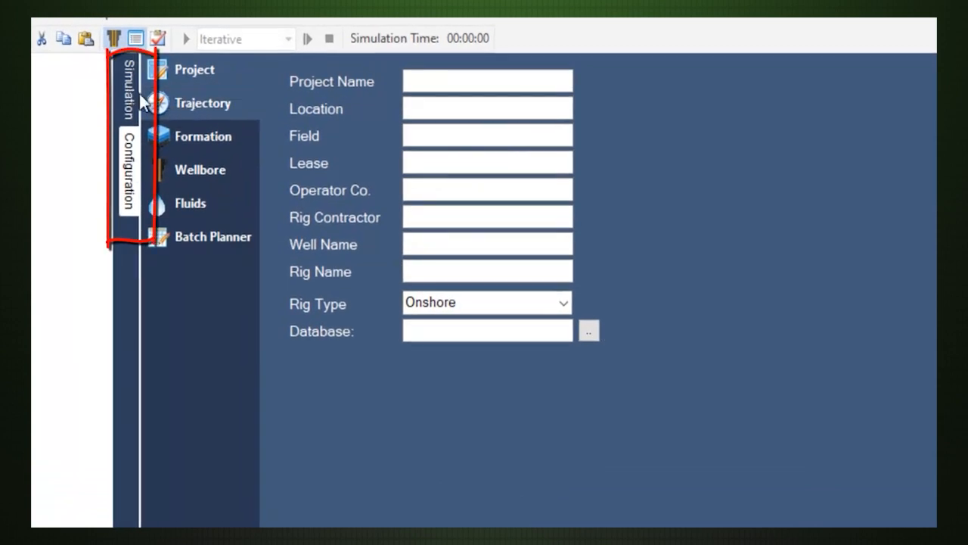
Look through the simulation view's Default, Trends and Multiplot chart pages and return to the project configuration.
left_click(133, 87)
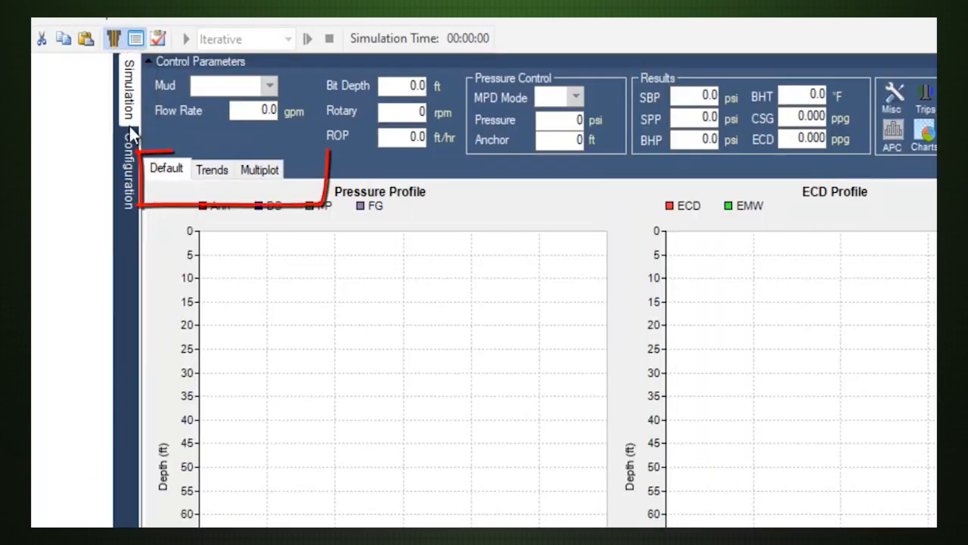
left_click(212, 171)
left_click(255, 170)
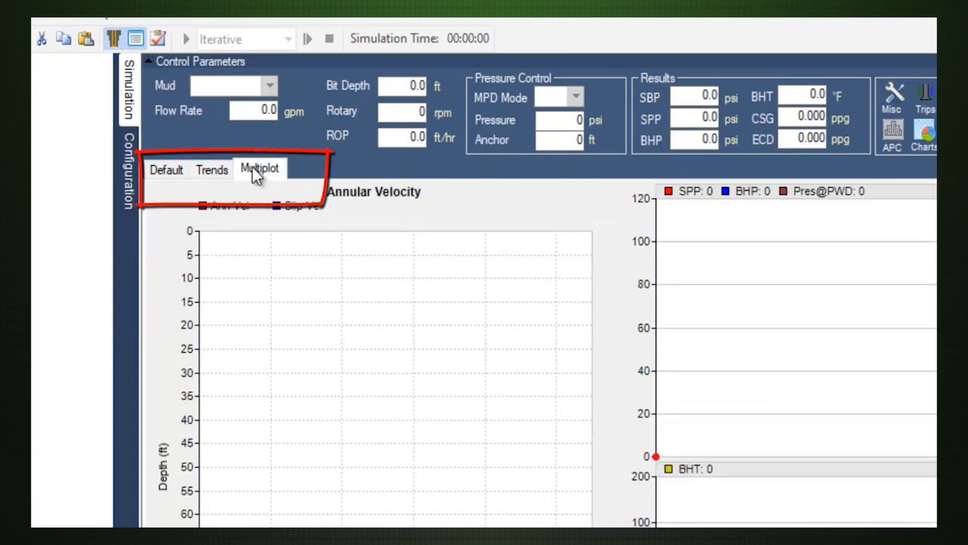
left_click(163, 171)
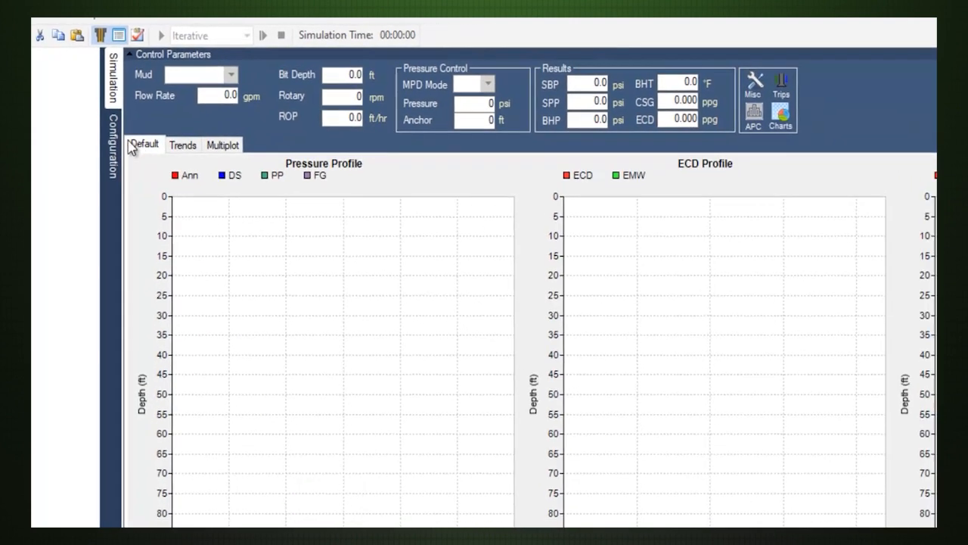
left_click(127, 168)
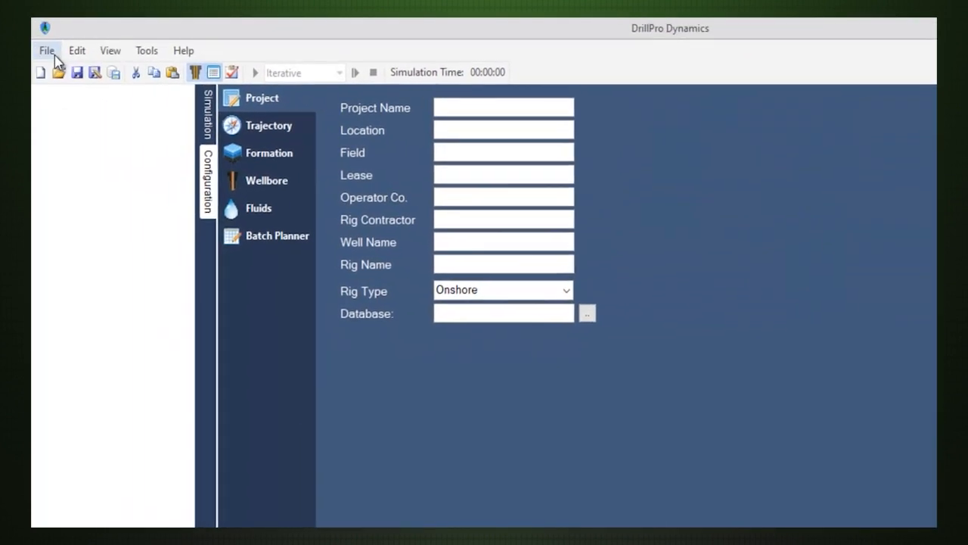
Open the recently used well file Data2.dpd.
left_click(47, 50)
mouse_move(99, 111)
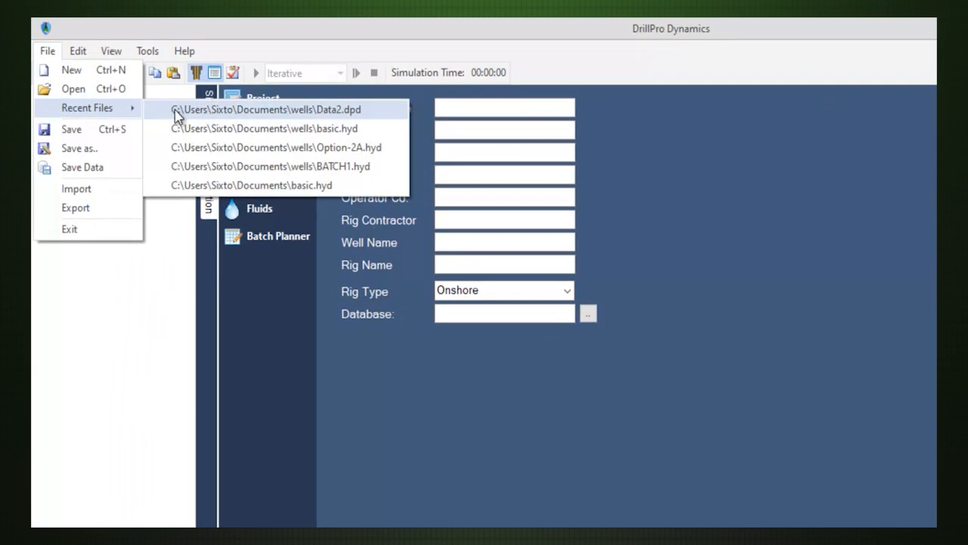
left_click(177, 114)
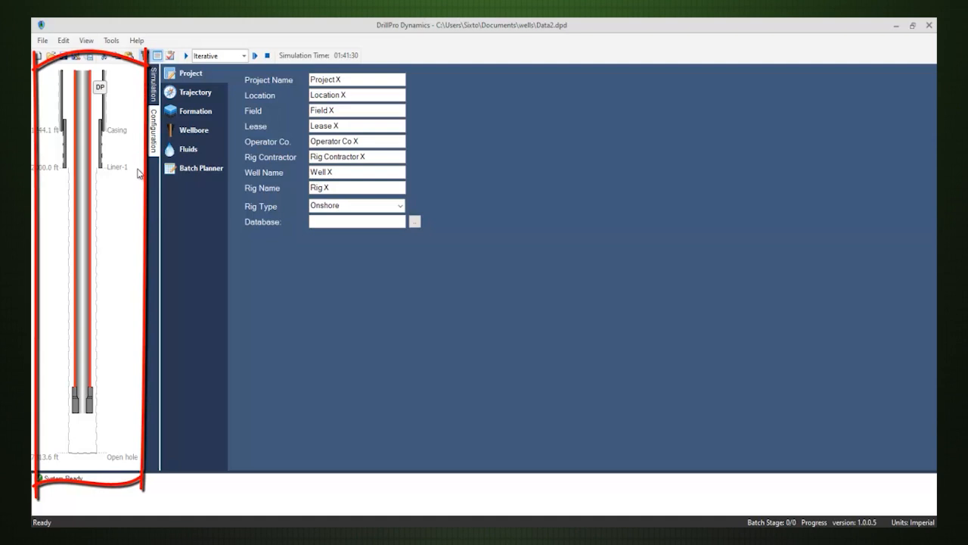
Show the well trajectory as a 3D plot and rotate it slightly.
left_click(204, 97)
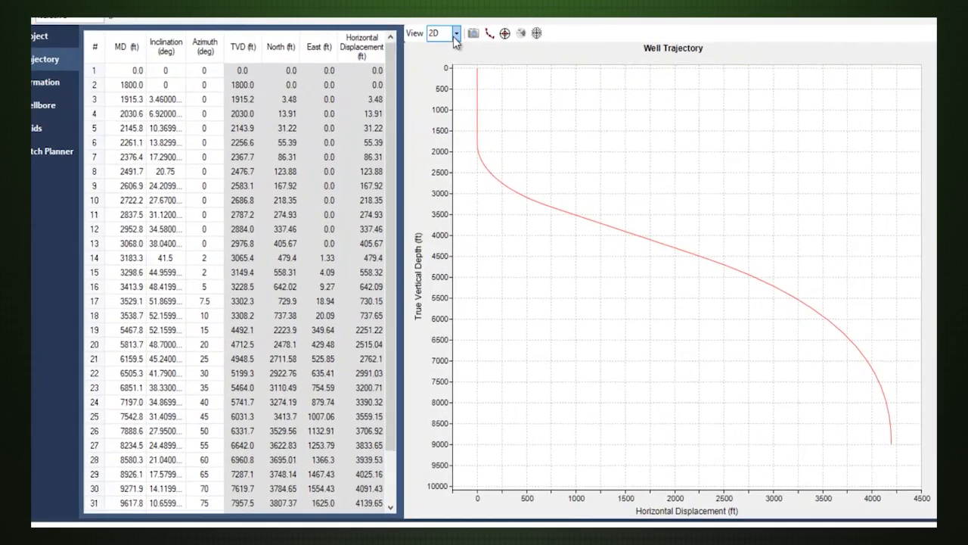
left_click(426, 29)
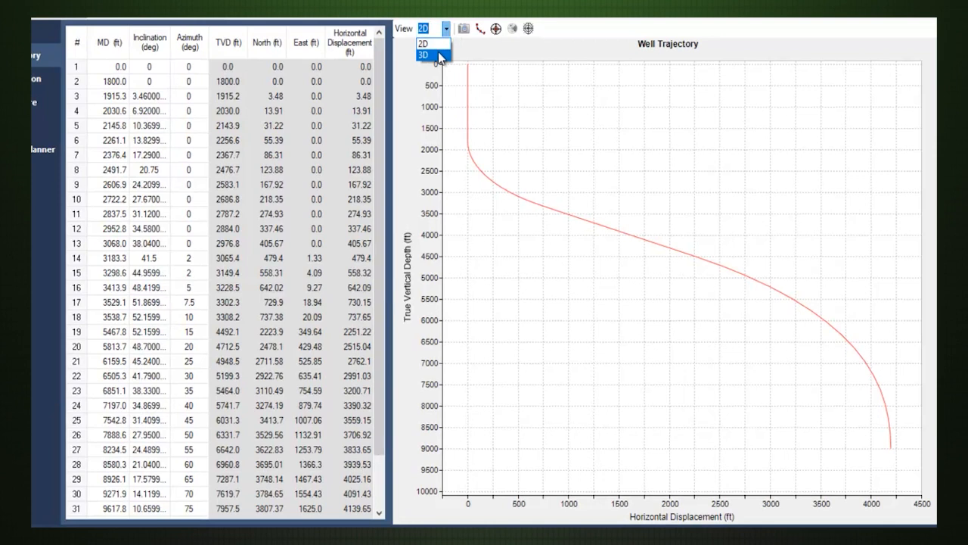
left_click(441, 55)
mouse_move(696, 184)
left_mouse_down()
mouse_move(670, 229)
mouse_move(599, 243)
mouse_move(648, 249)
mouse_move(694, 189)
left_mouse_up()
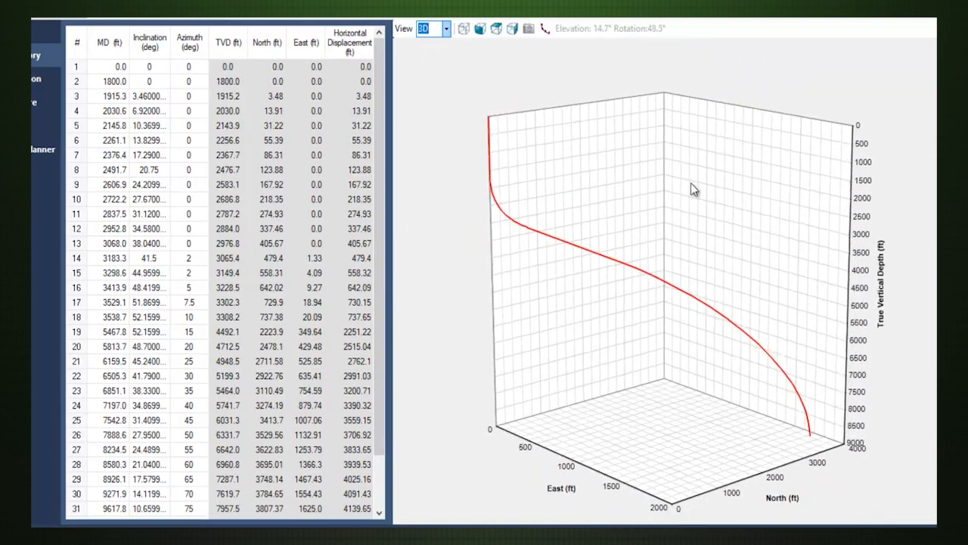
Examine the 3D trajectory from the side, top and front, finishing with the isometric view.
left_click(513, 30)
left_click(497, 30)
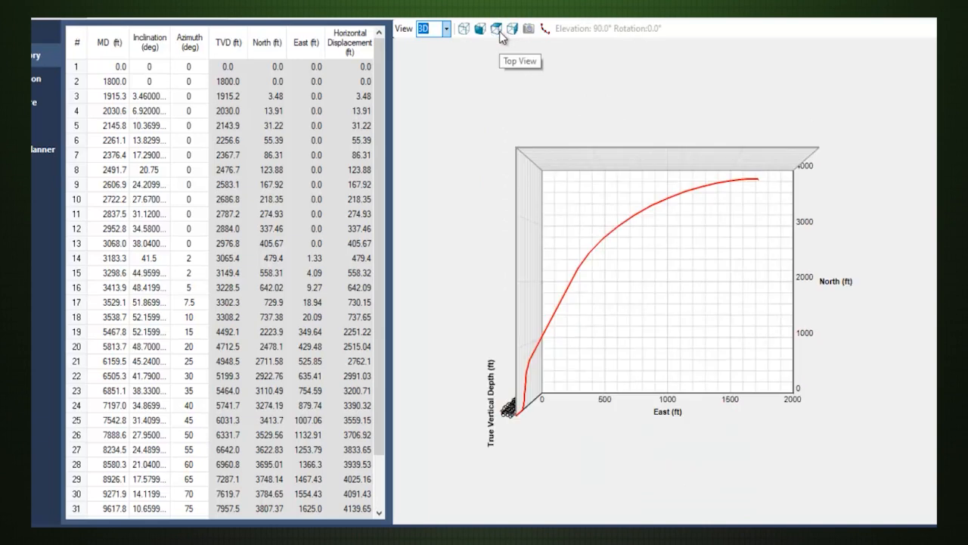
left_click(481, 30)
left_click(464, 29)
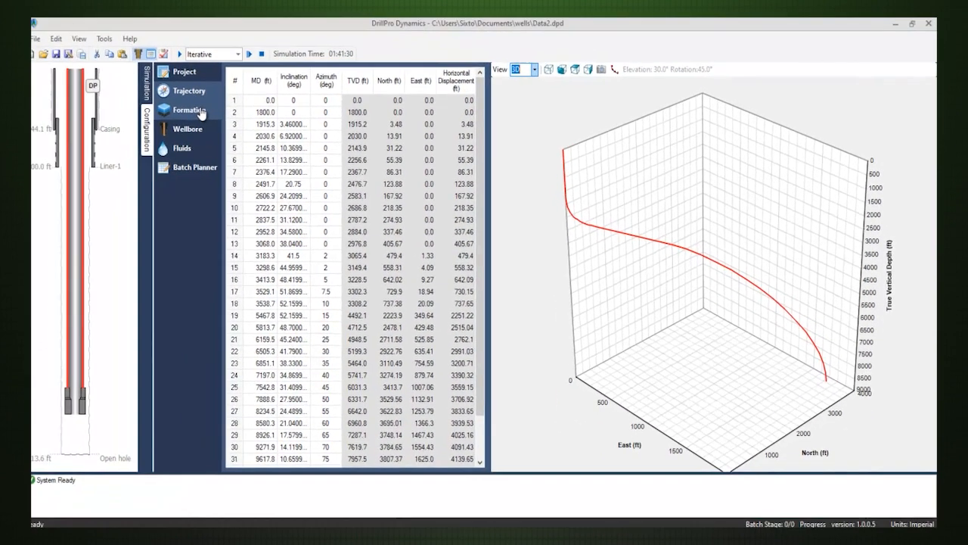
left_click(38, 80)
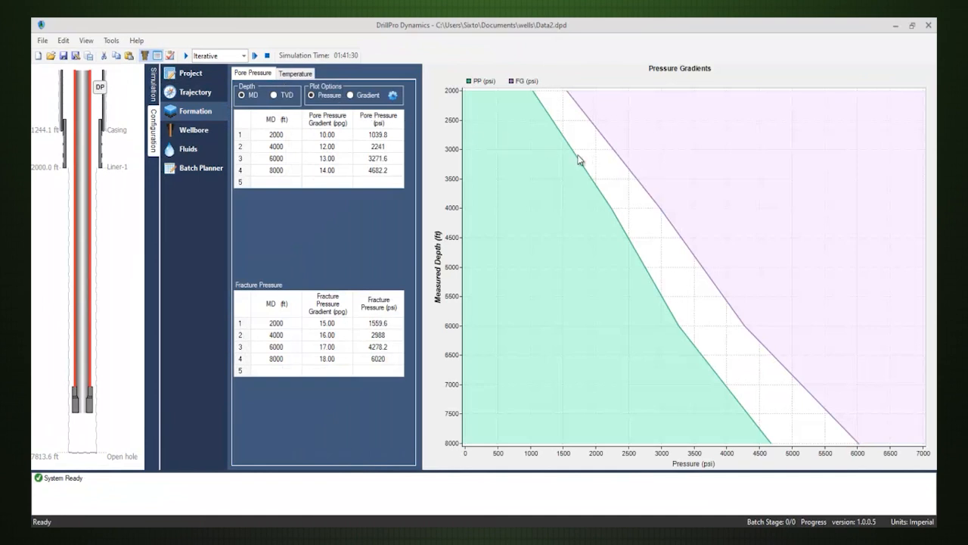
left_click(394, 96)
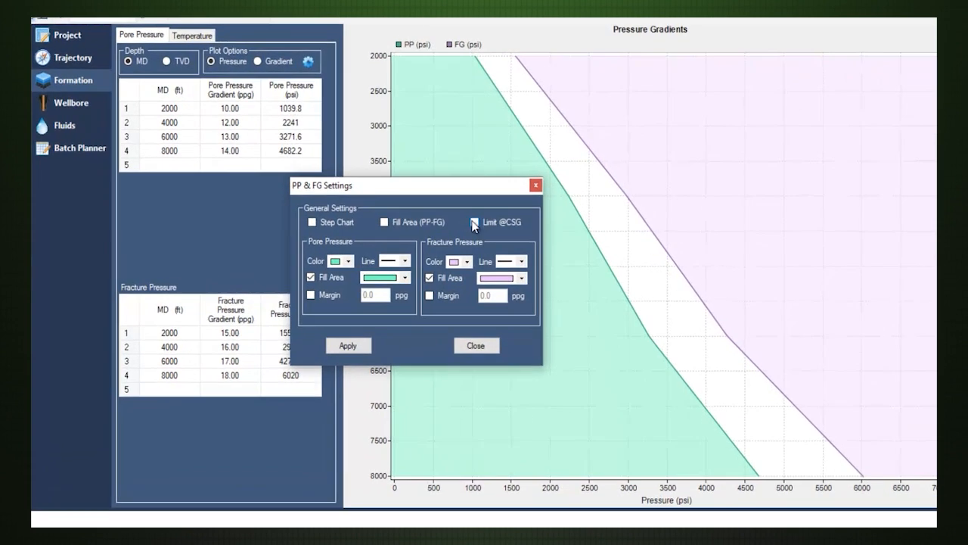
left_click(413, 222)
left_click(349, 345)
left_click_drag(418, 198, 370, 201)
left_click(378, 224)
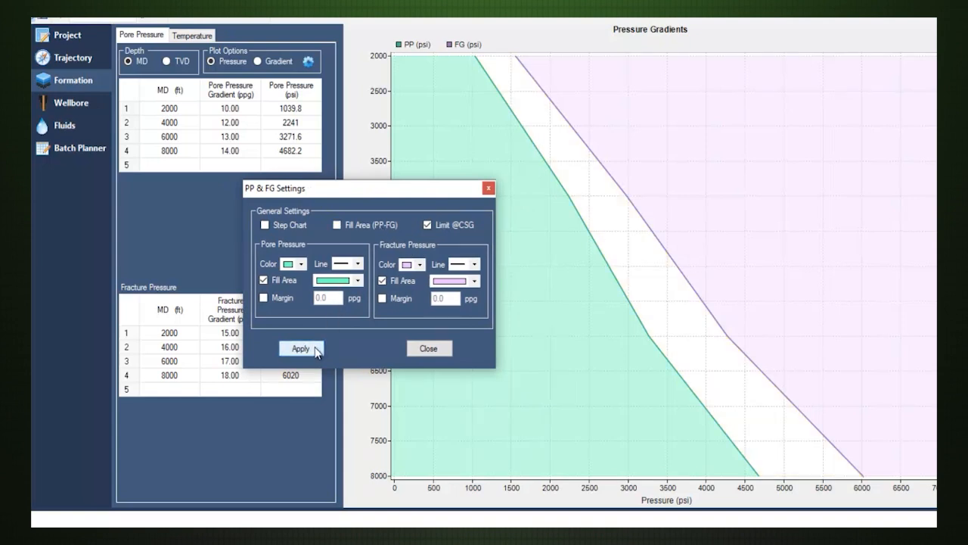
Try the Step Chart option without the casing limit, turn it off again and close the PP & FG settings.
left_click(427, 225)
left_click(298, 225)
left_click(301, 349)
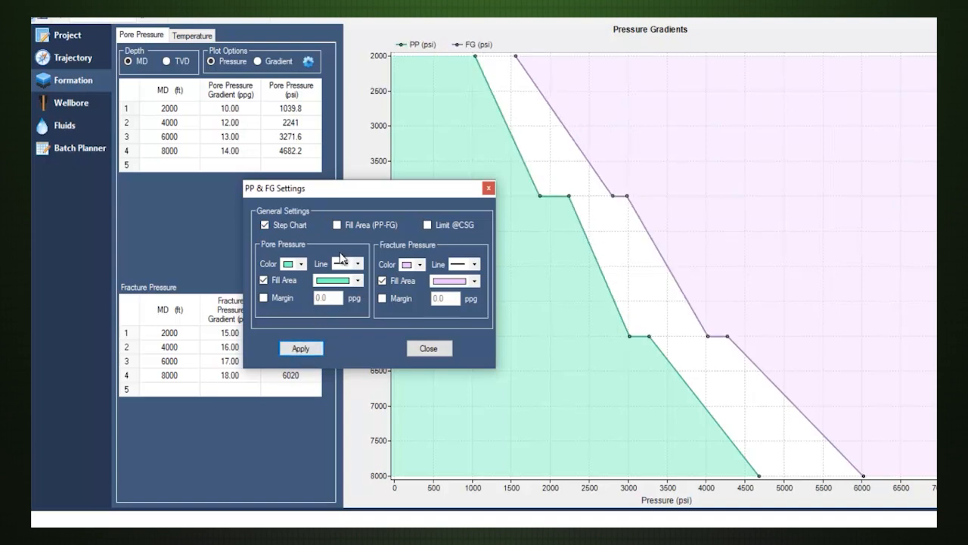
left_click(286, 227)
left_click(304, 349)
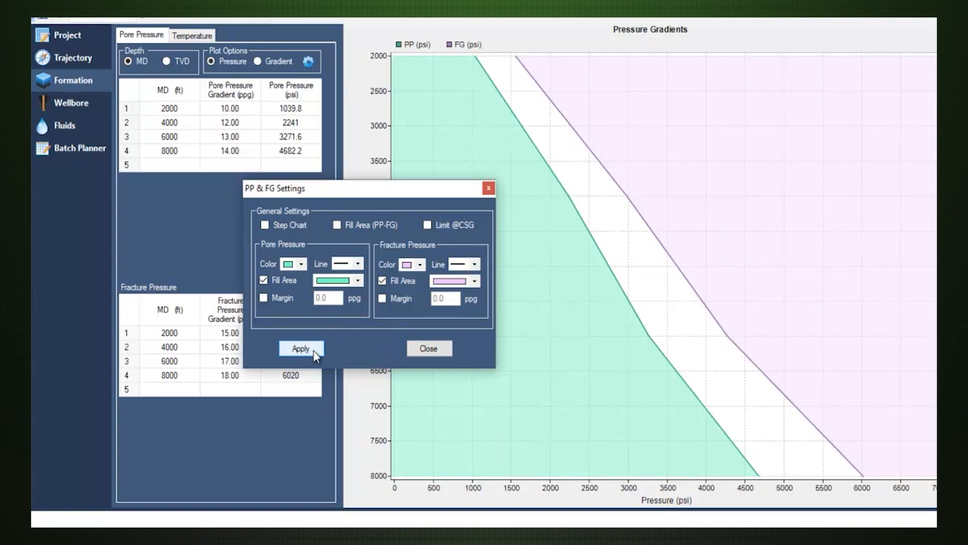
left_click(415, 349)
Review the formation's temperature data and the wellbore and drillstring definitions.
left_click(199, 36)
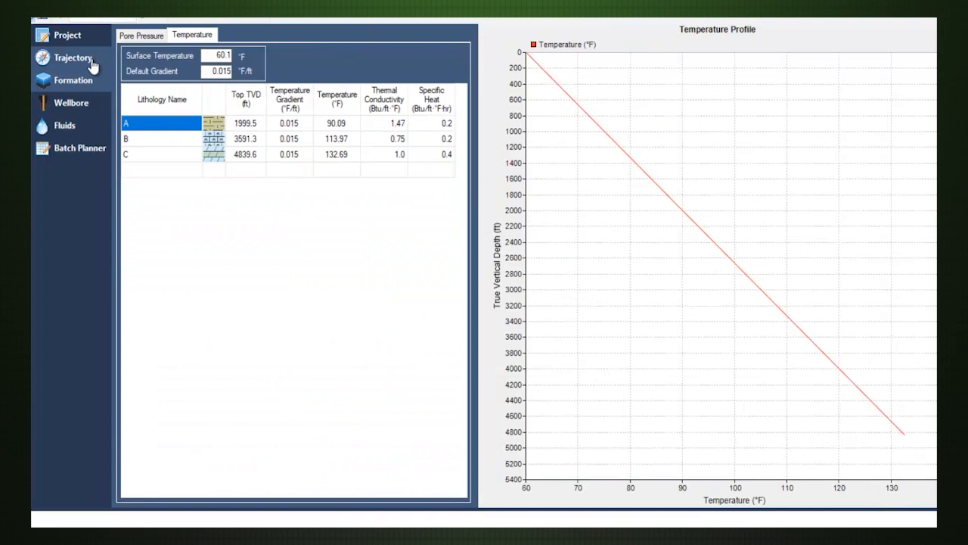
left_click(79, 110)
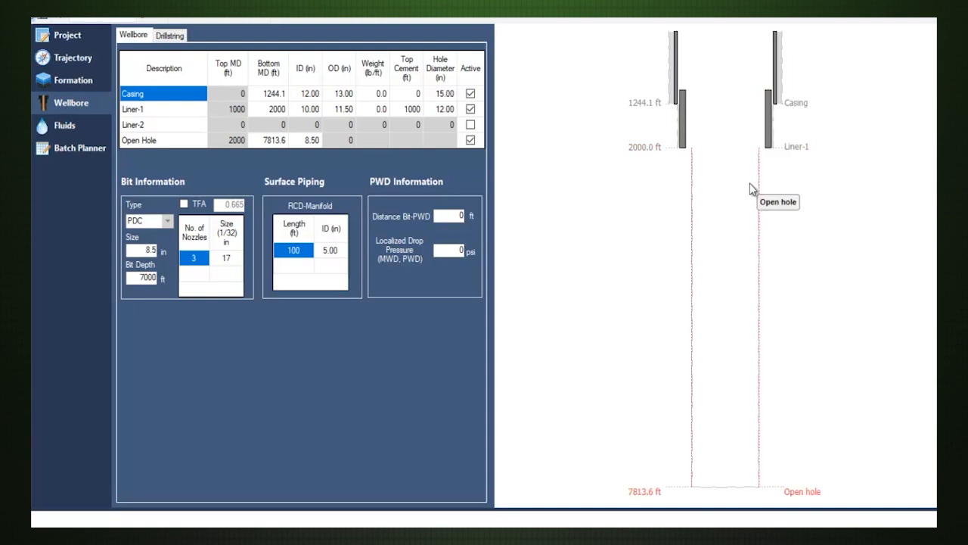
left_click(180, 37)
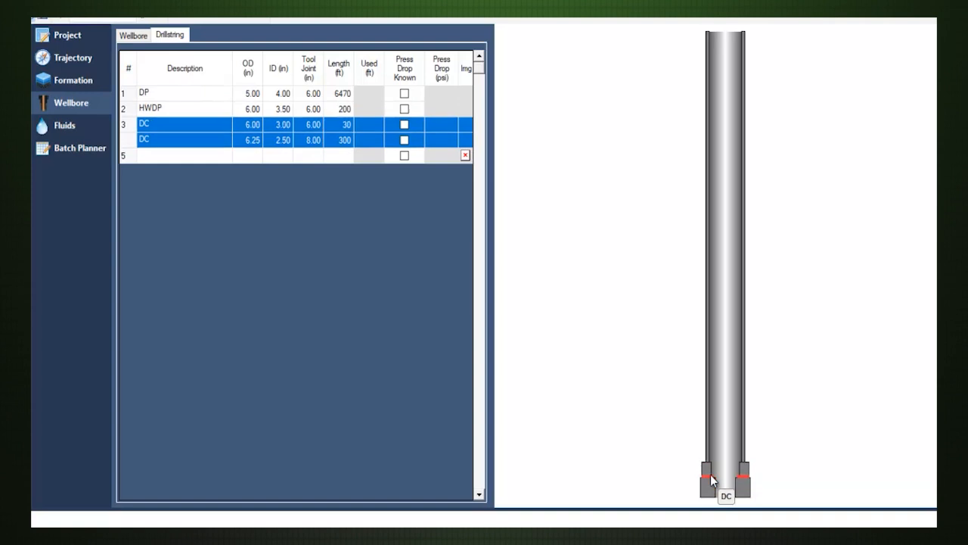
left_click(136, 36)
Review the rheometer and optimization data of fluids OBM #1 and WBM #2, and the operations in the batch planner.
left_click(76, 127)
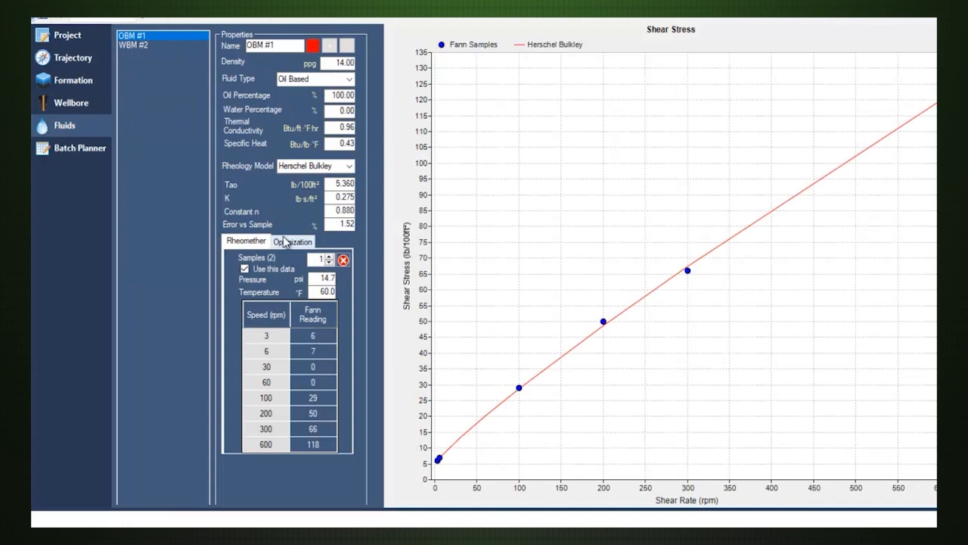
left_click(288, 242)
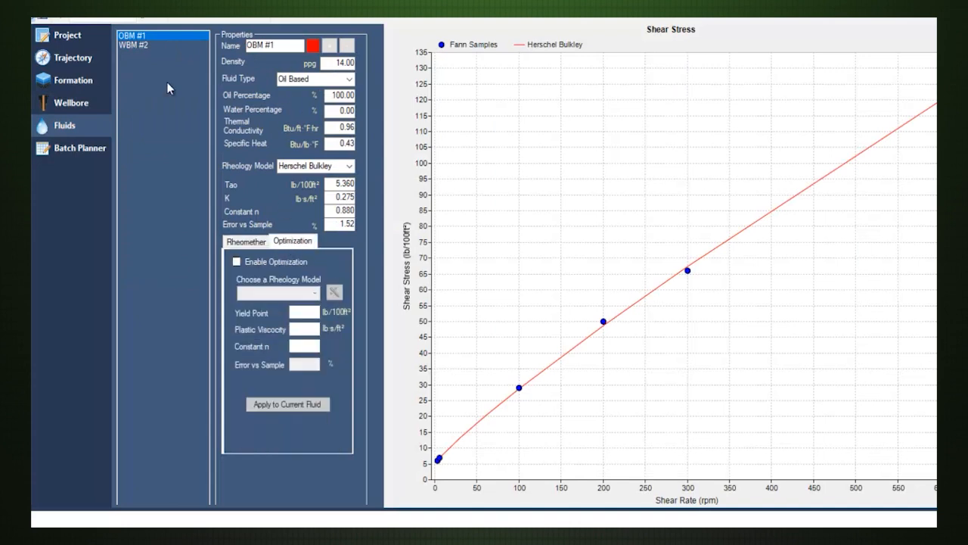
left_click(155, 46)
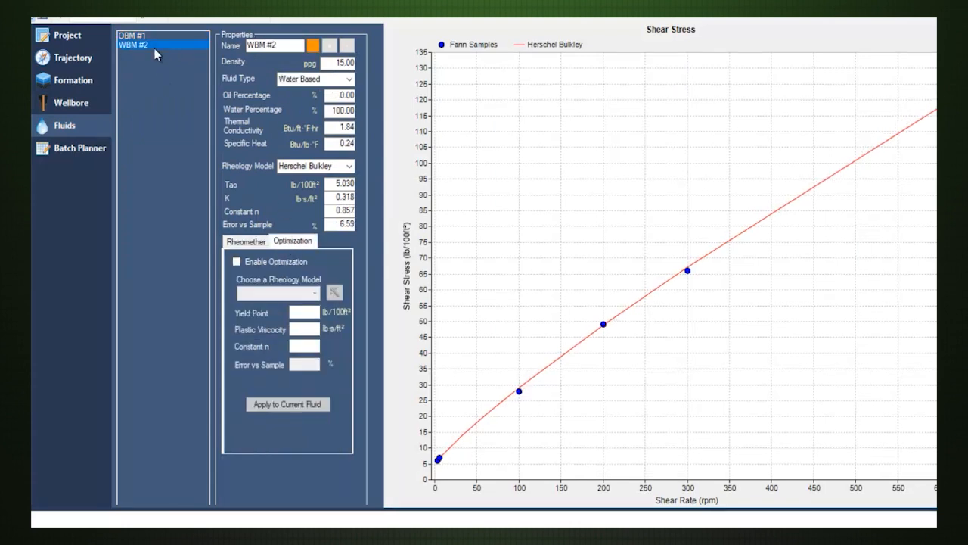
left_click(249, 239)
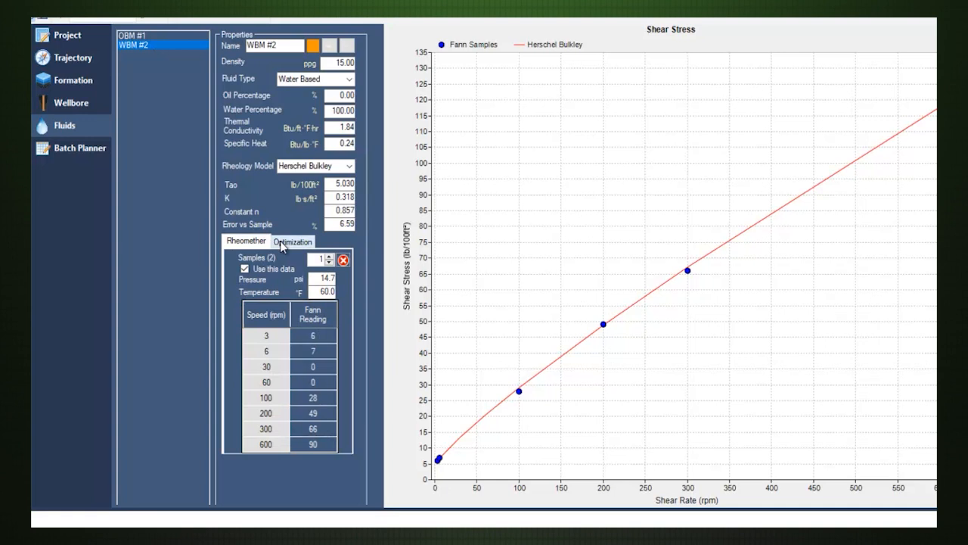
left_click(288, 243)
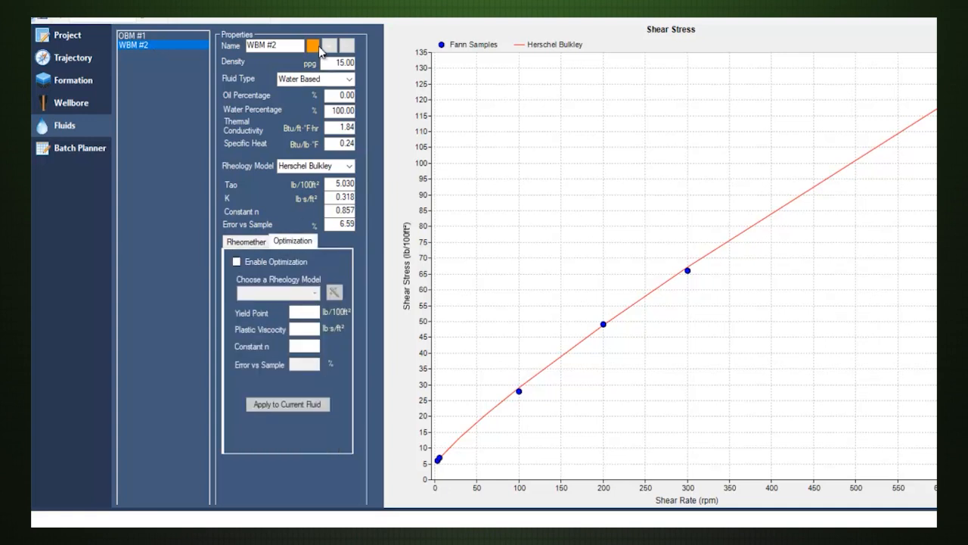
left_click(75, 147)
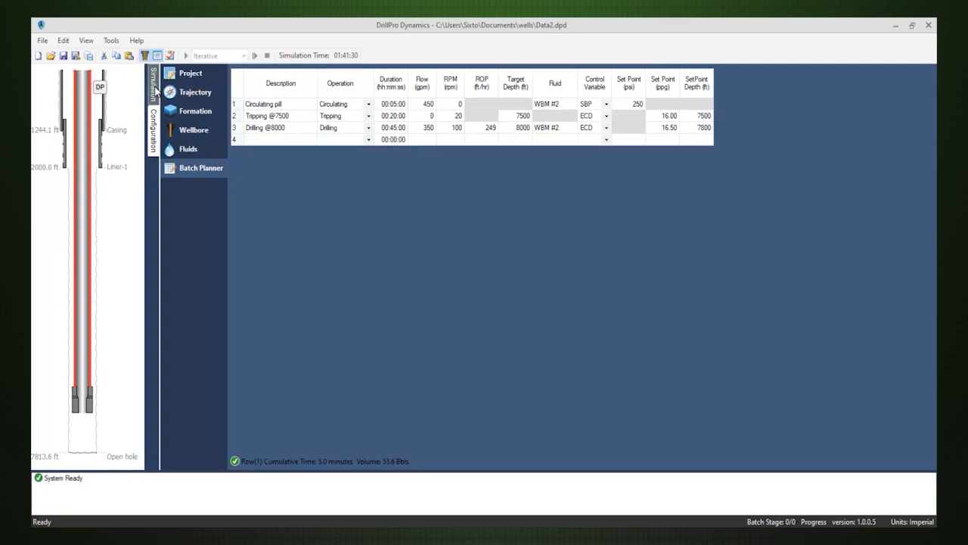
Zoom in on the simulation's bottomhole pressure and ECD trend plots and move the simulation timeline back to 49.67.
left_click(155, 86)
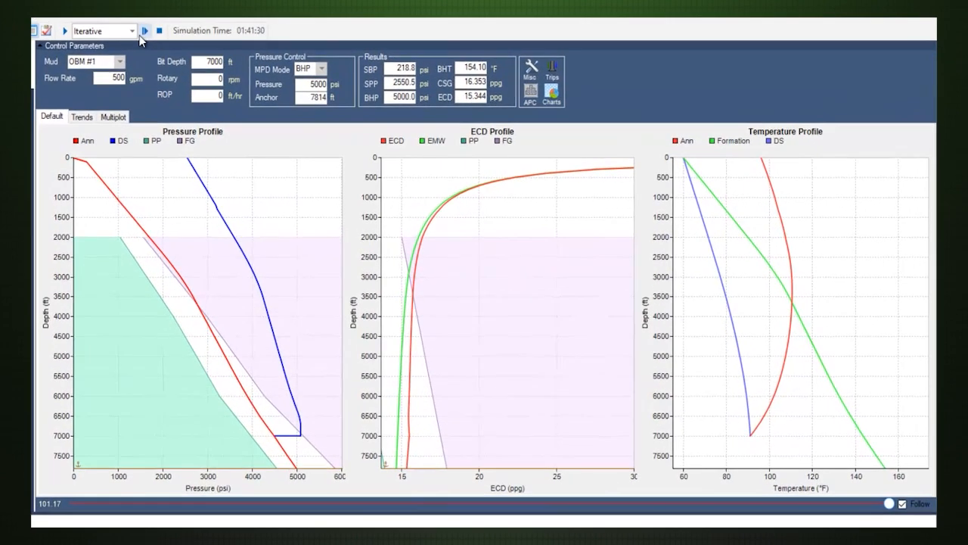
left_click(80, 118)
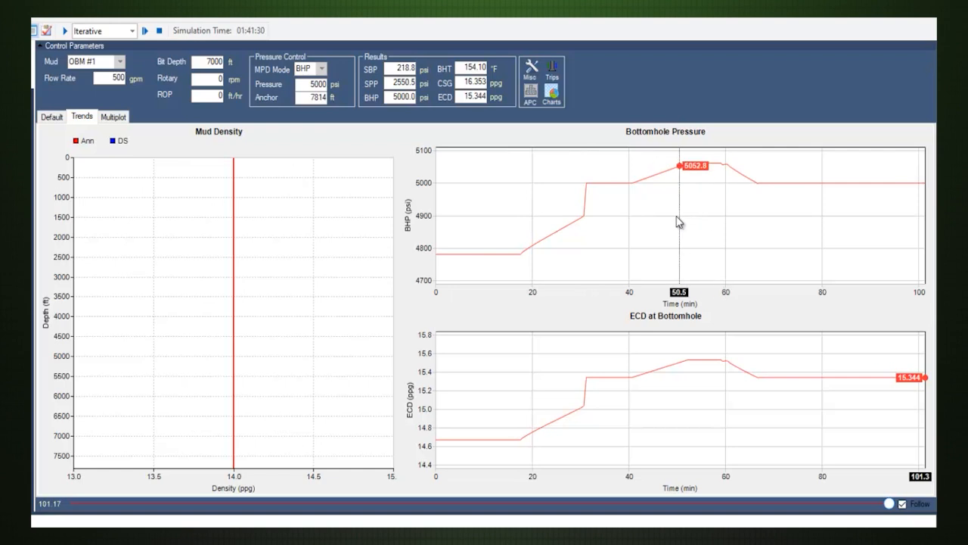
scroll(670, 205, "up", 1)
scroll(670, 205, "up", 3)
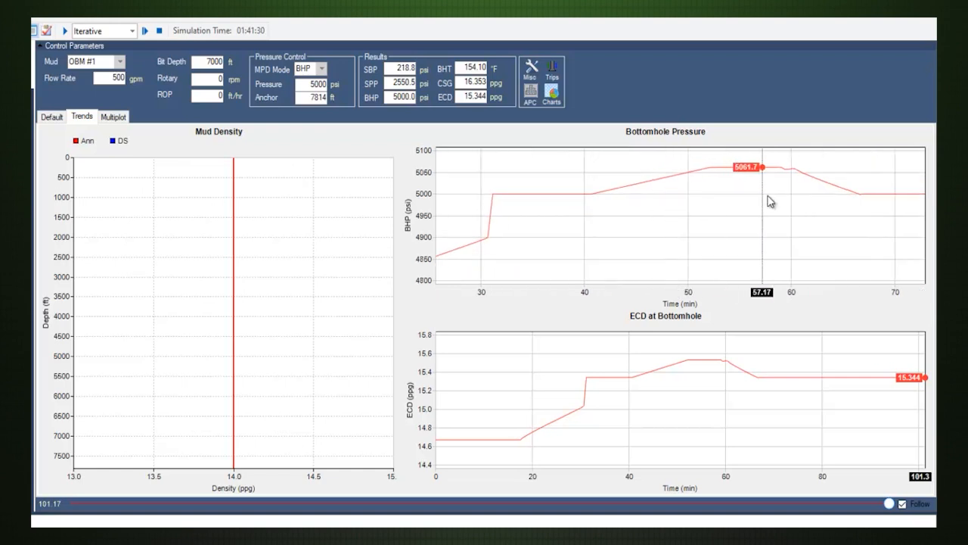
scroll(690, 372, "up", 2)
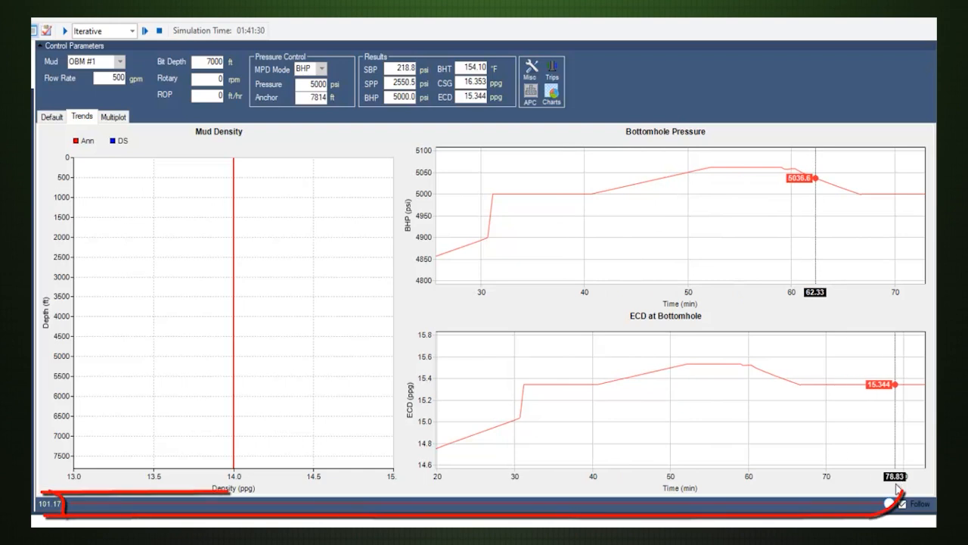
left_click_drag(889, 505, 472, 507)
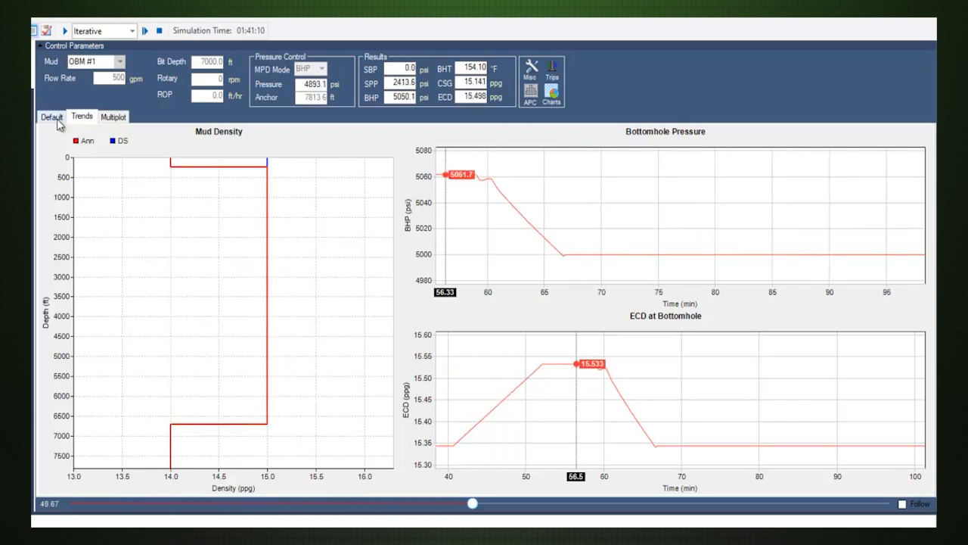
Toggle value tracking for the Annular Velocity chart on the Multiplot page.
left_click(112, 117)
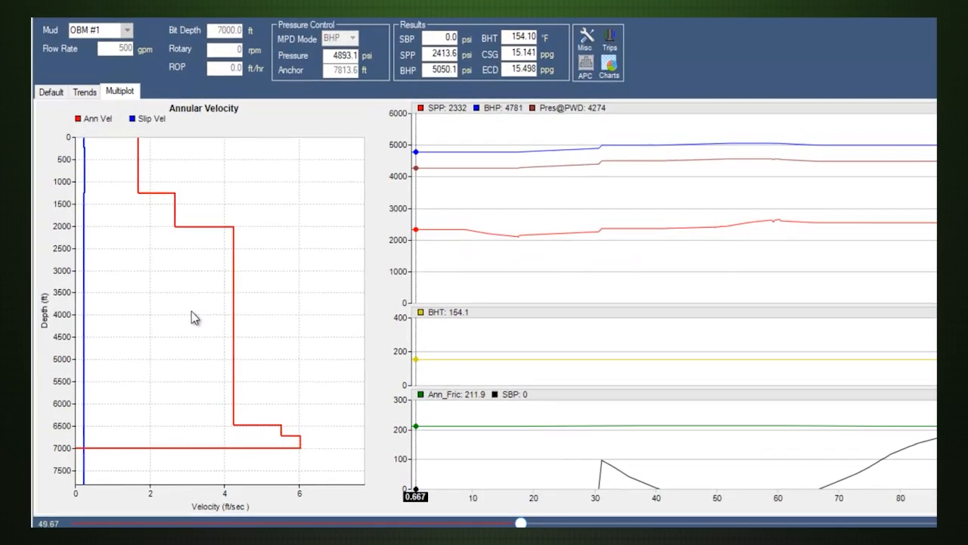
right_click(170, 322)
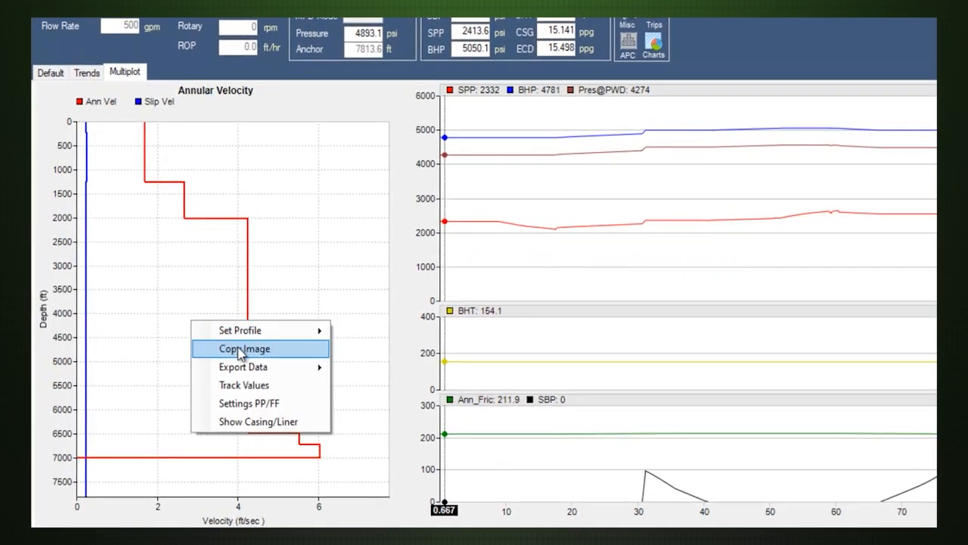
left_click(258, 385)
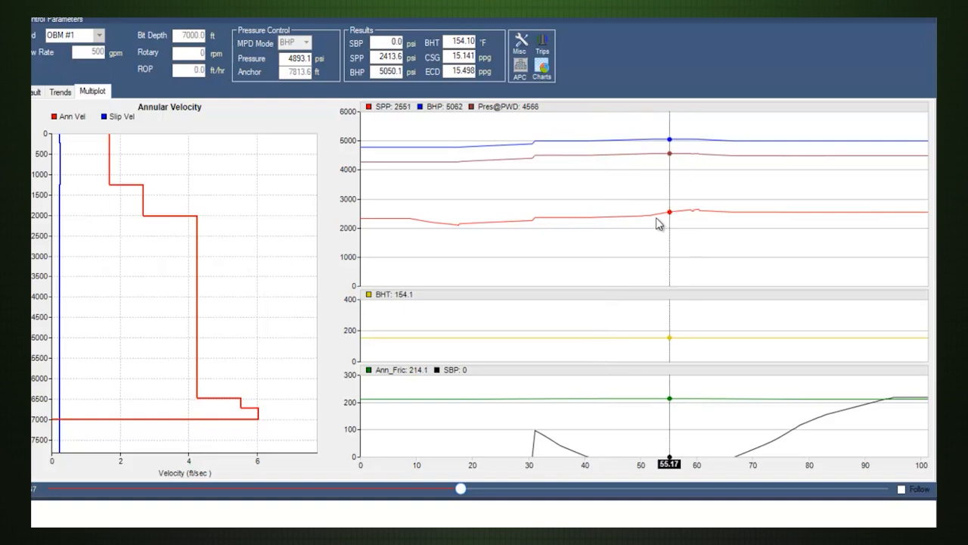
Open the options of the multiplot time chart and place the dialog over the Annular Velocity chart, clear of the time plots.
scroll(631, 217, "up", 1)
scroll(631, 217, "down", 1)
scroll(631, 217, "up", 1)
scroll(631, 217, "down", 1)
right_click(472, 159)
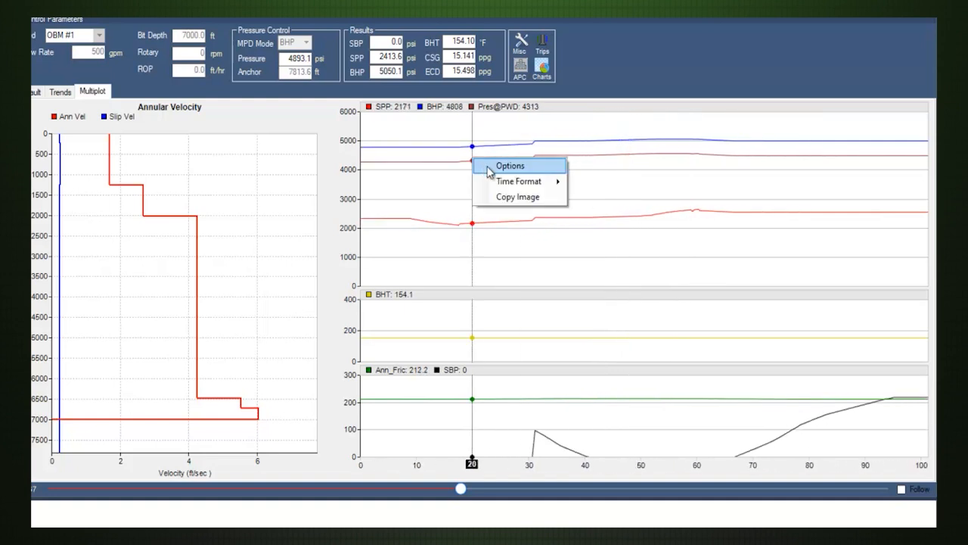
left_click(493, 168)
left_click_drag(432, 162, 181, 157)
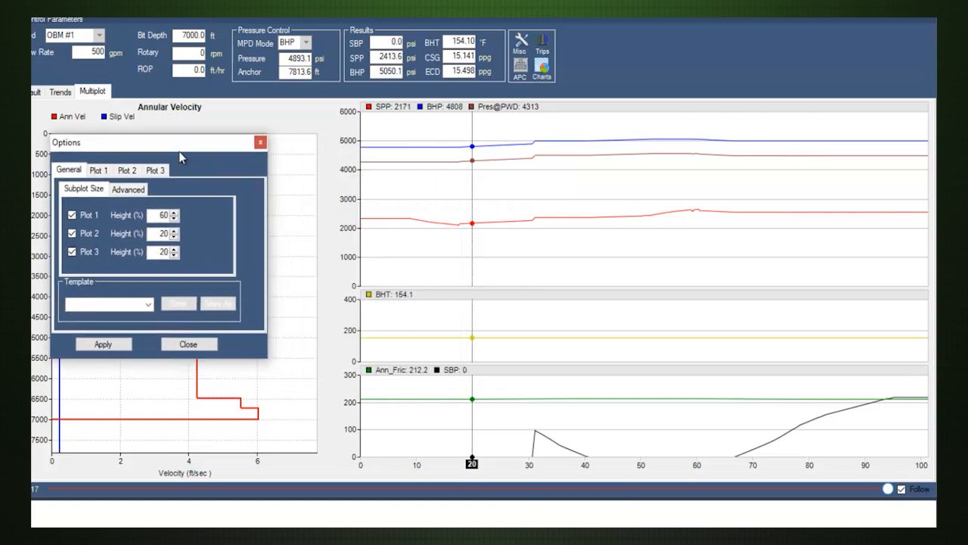
Turn off the single shared Y axis for Plot 1 of the multiplot time chart and apply the change.
left_click(99, 171)
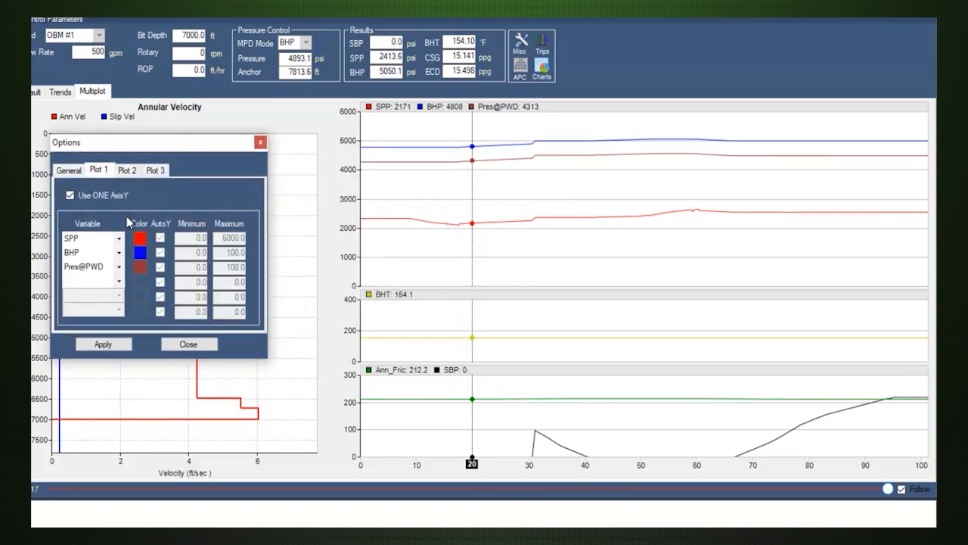
left_click(110, 199)
left_click(121, 344)
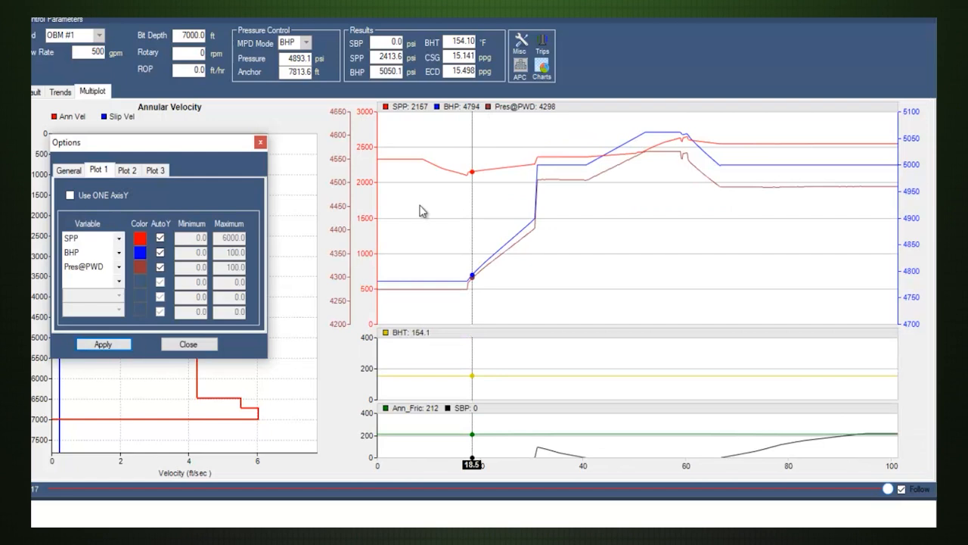
Add ECD as a second variable to Plot 2, turn off its single shared Y axis, and apply the changes.
left_click(127, 170)
left_click(119, 252)
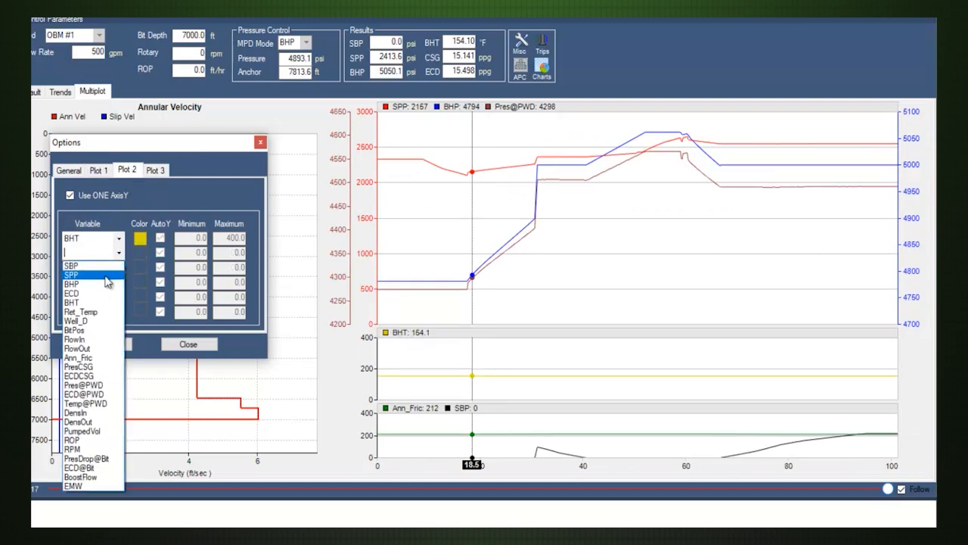
left_click(106, 286)
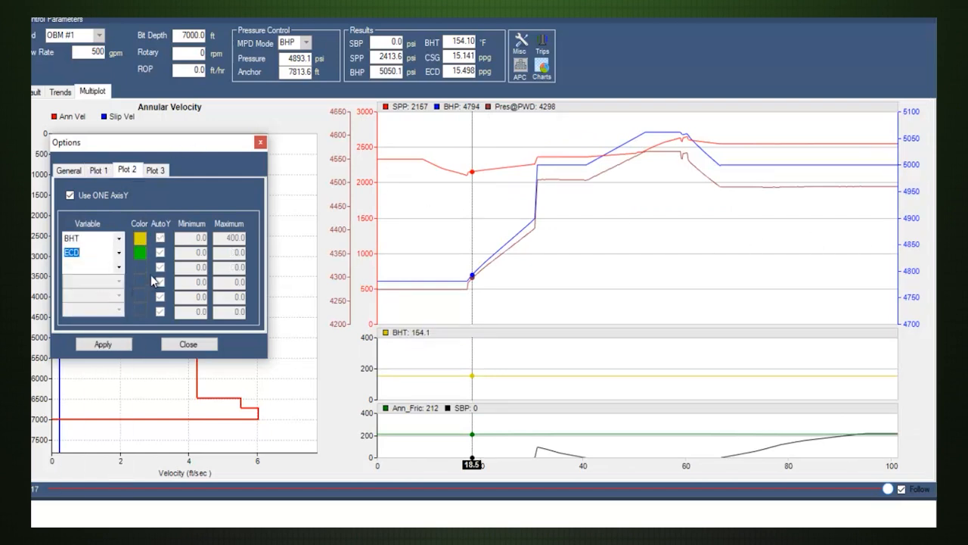
left_click(70, 196)
left_click(120, 344)
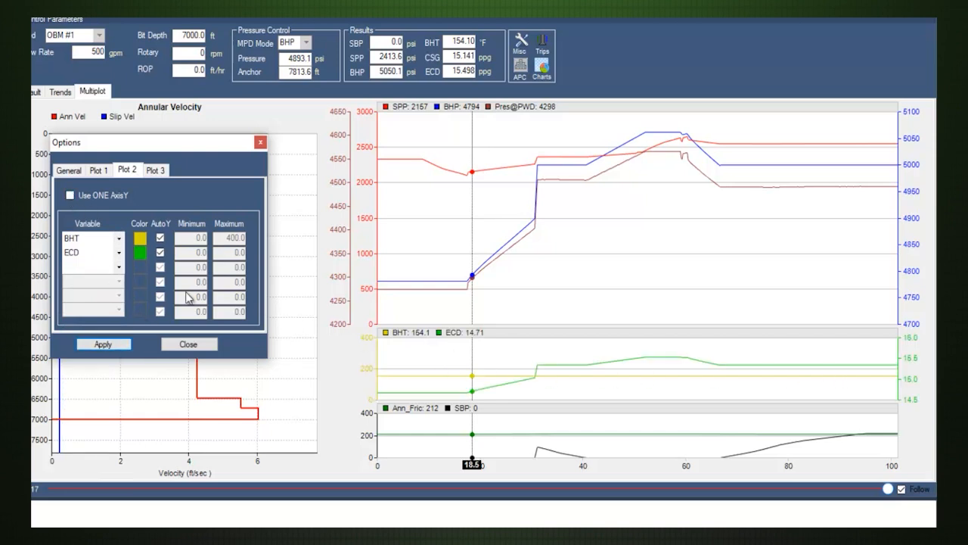
Turn off the single shared Y axis for Plot 3, apply the change, and close the time chart options.
left_click(156, 171)
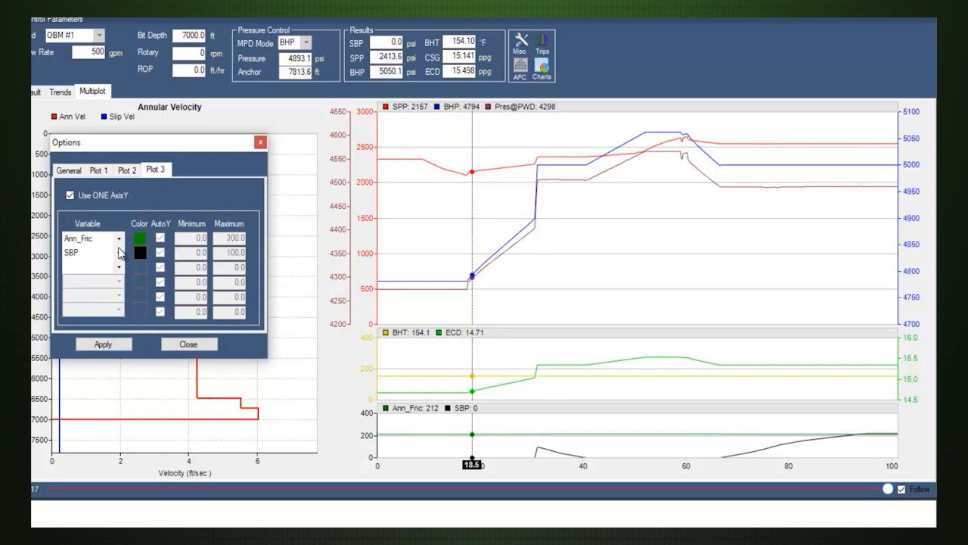
left_click(90, 196)
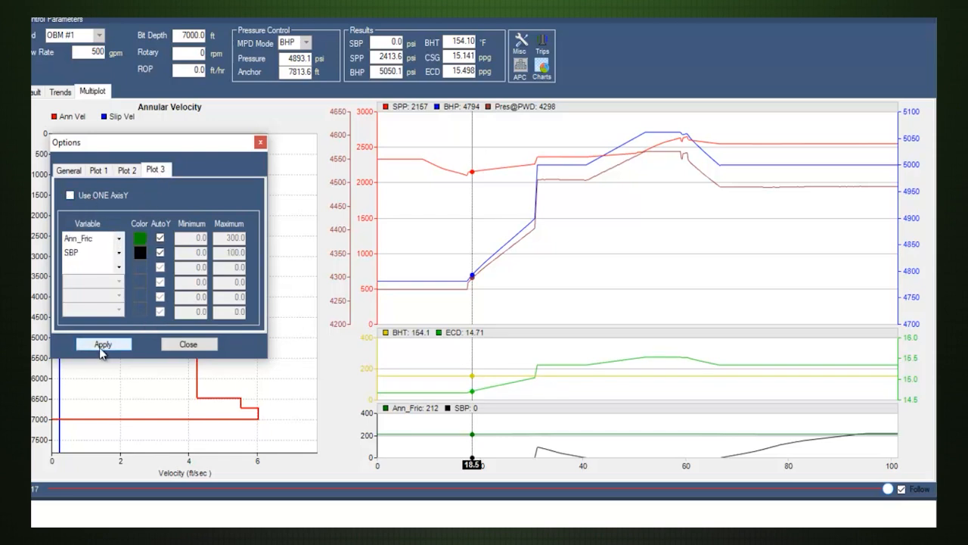
left_click(106, 346)
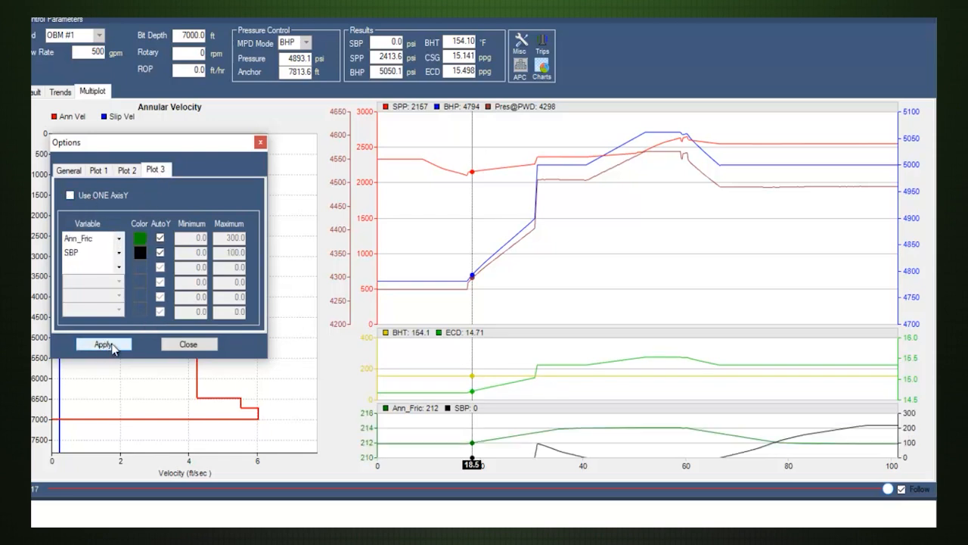
left_click(189, 346)
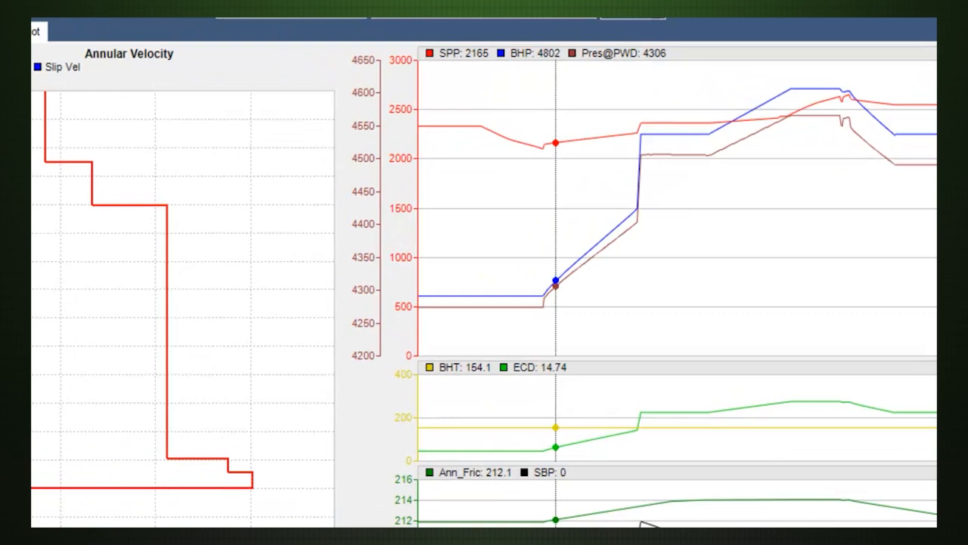
Open the Charts window, view the Time/Pump charts Strokes and Volume Breakdown, and show the data table under the chart.
left_click(540, 70)
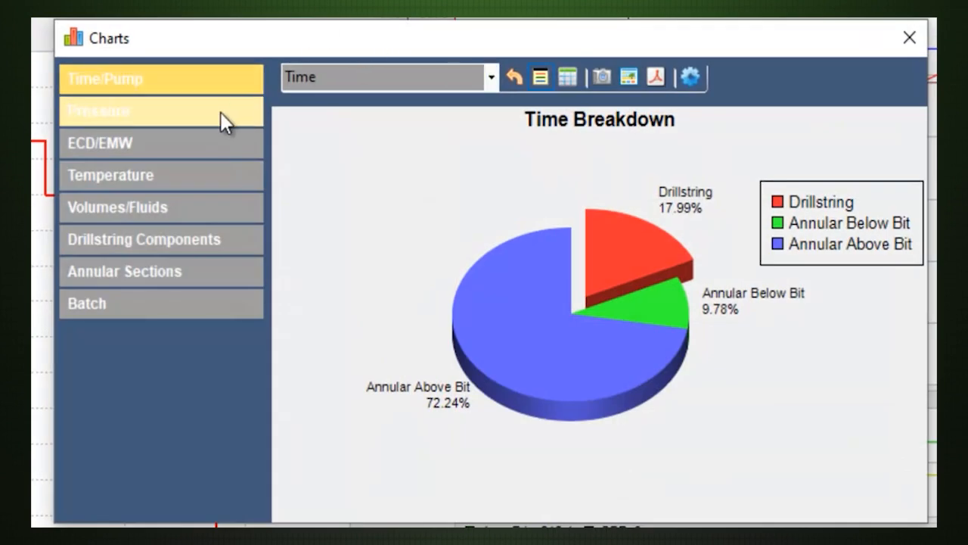
double_click(459, 81)
left_click(491, 78)
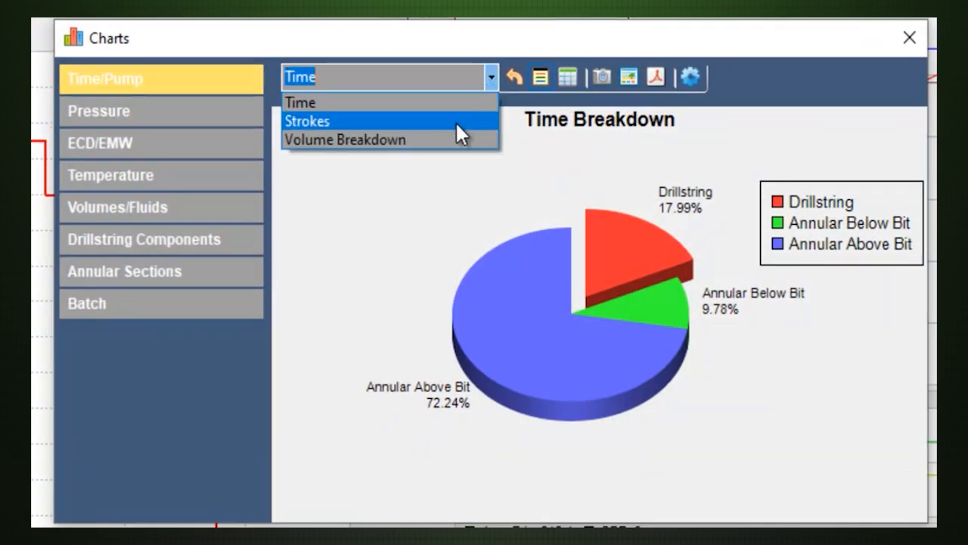
left_click(456, 123)
left_click(491, 79)
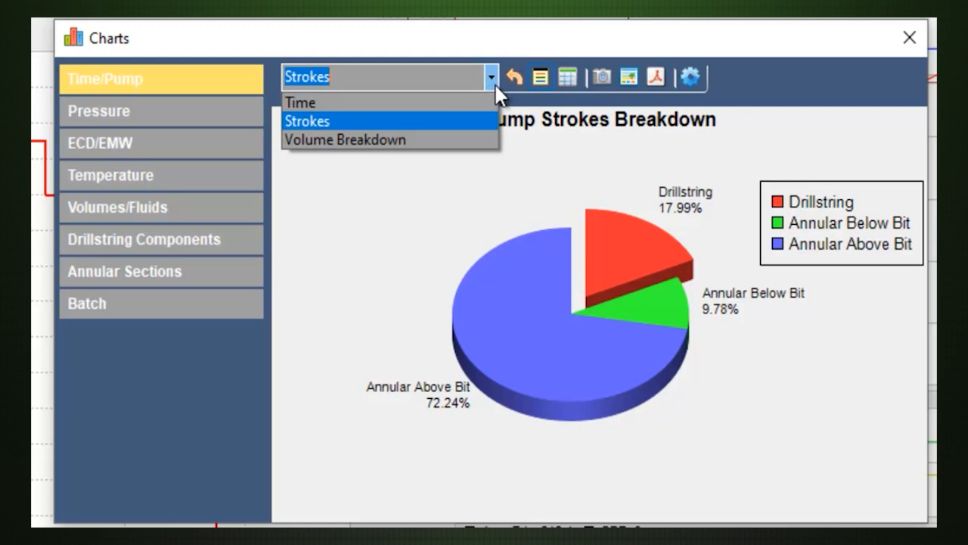
left_click(461, 140)
left_click(569, 76)
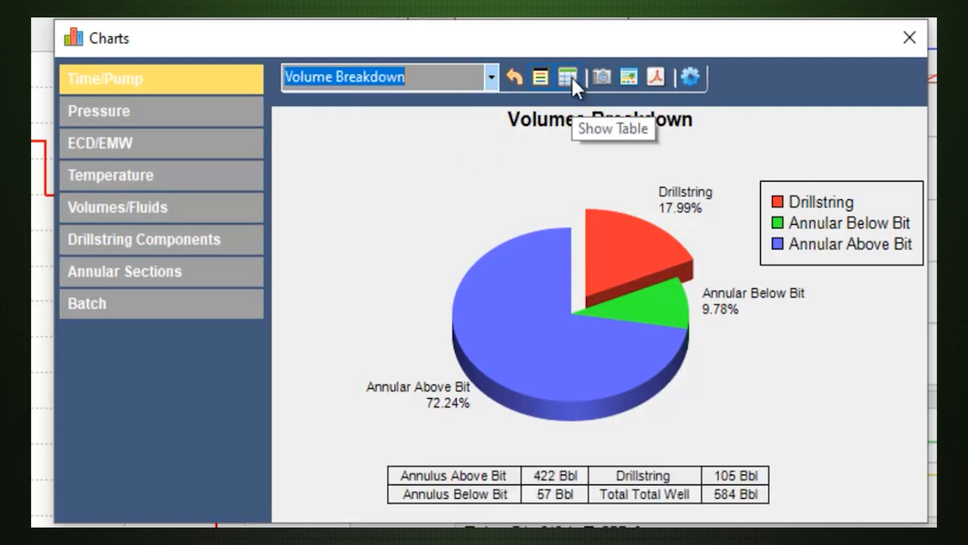
Review the Pressure charts from Pressure Loss Breakdown through DS/Annular Multibar and Stacked to Hydrostatic/Fluid Drillstring and Annular.
left_click(233, 110)
left_click(481, 83)
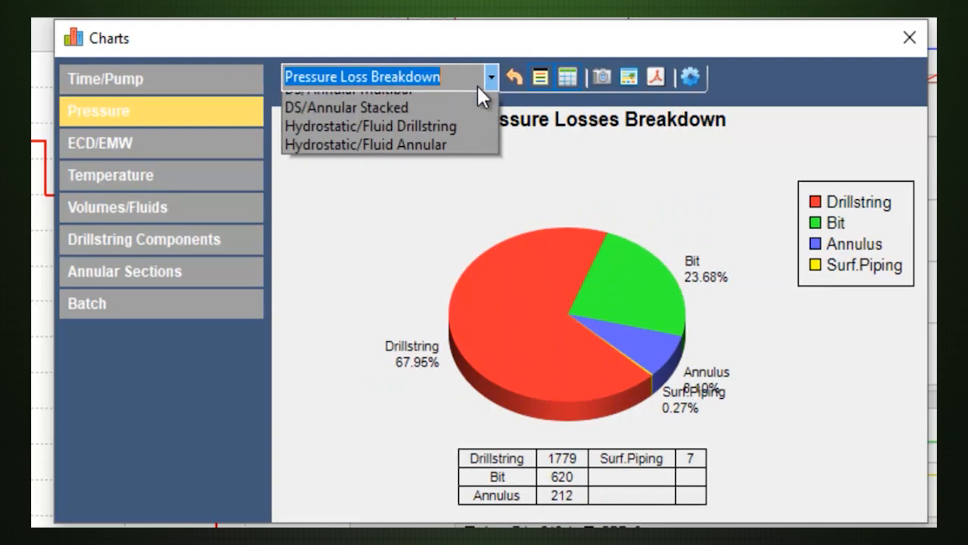
left_click(446, 119)
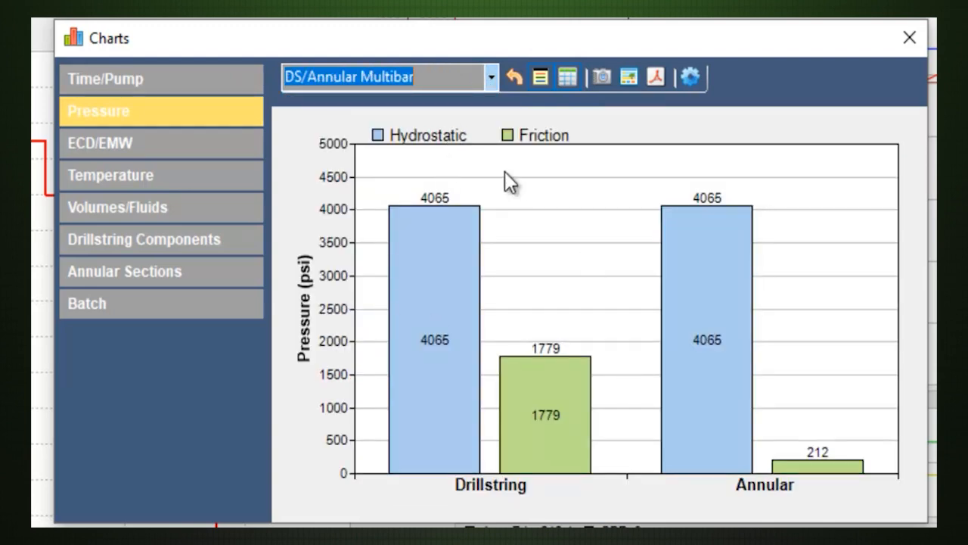
left_click(492, 86)
left_click(467, 141)
left_click(493, 86)
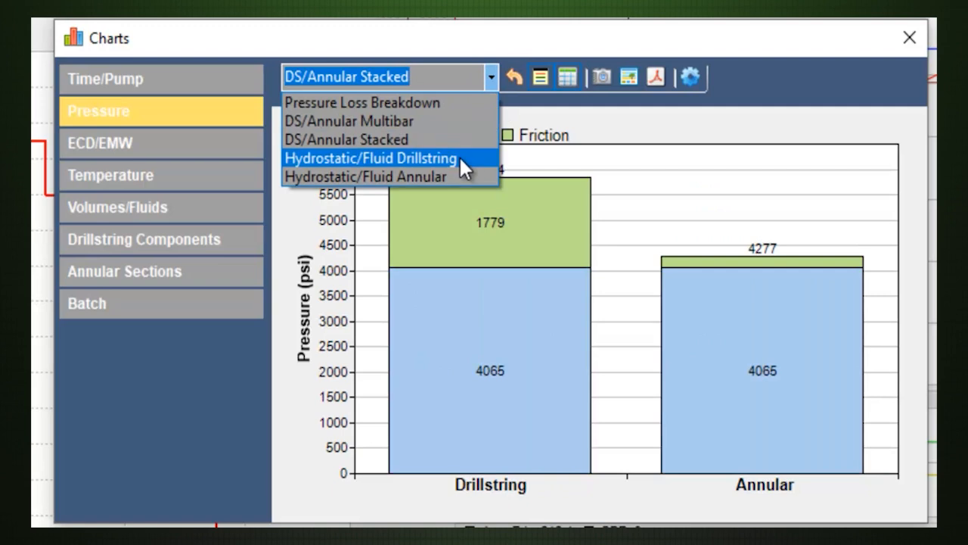
left_click(459, 156)
left_click(494, 86)
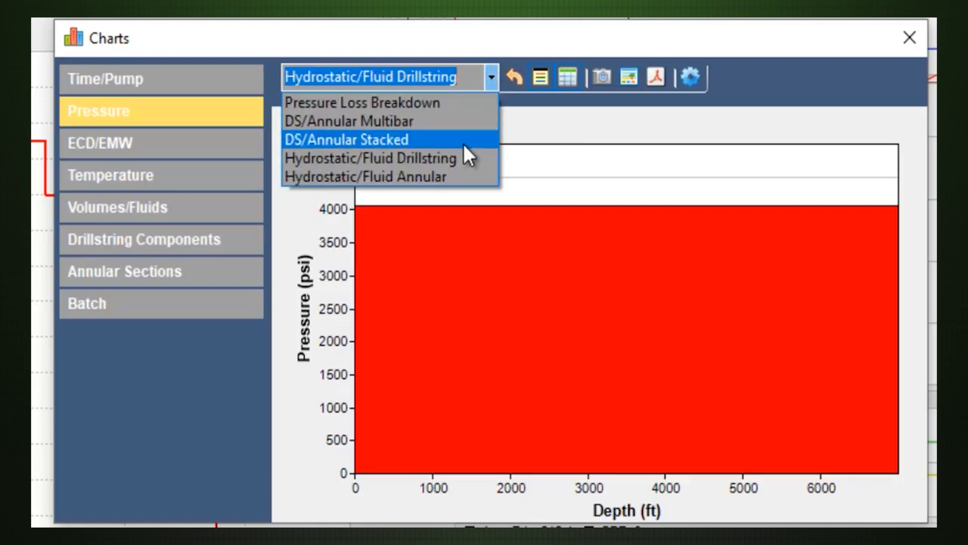
left_click(459, 173)
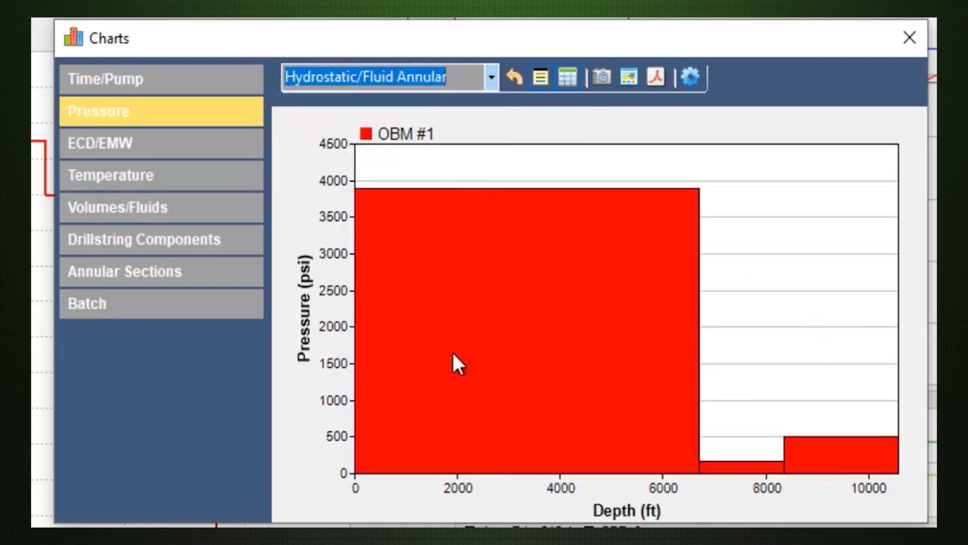
Review the ECD/EMW charts: ECD Breakdown, ECD/EMW Multibar, ECD/EMW Stacked, and ECD vs. Depth.
left_click(202, 145)
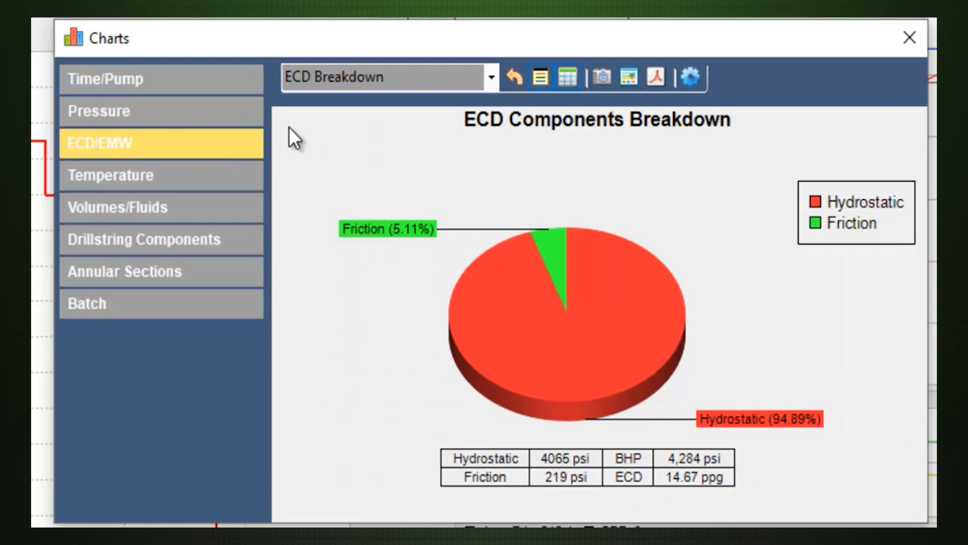
left_click(491, 78)
left_click(453, 122)
left_click(491, 78)
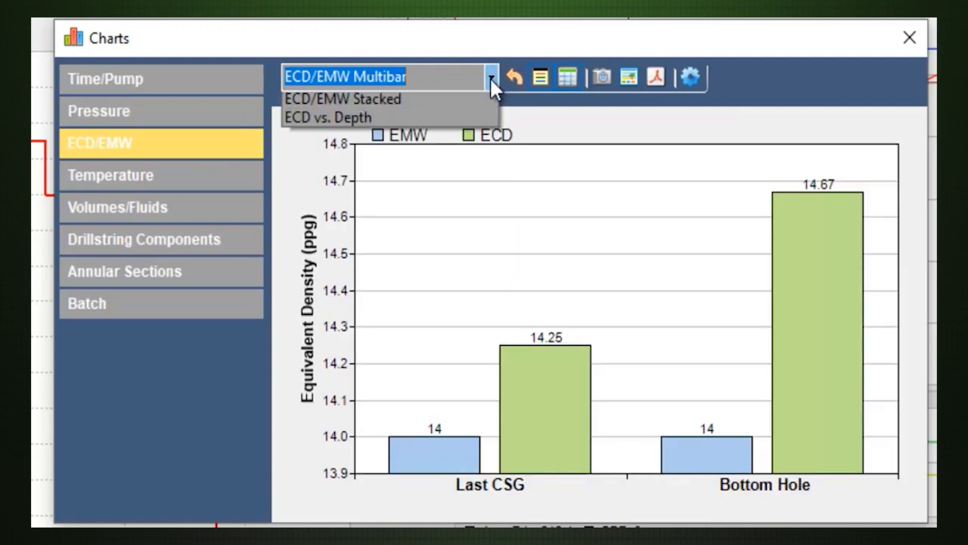
left_click(460, 139)
left_click(492, 78)
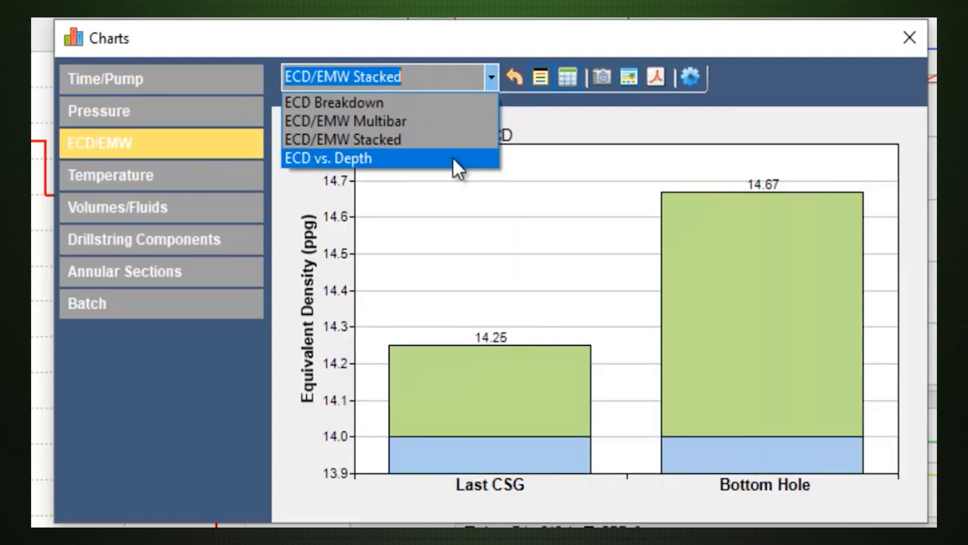
left_click(452, 156)
Review the Surface Temperature and Temperature vs. Depth charts.
left_click(216, 173)
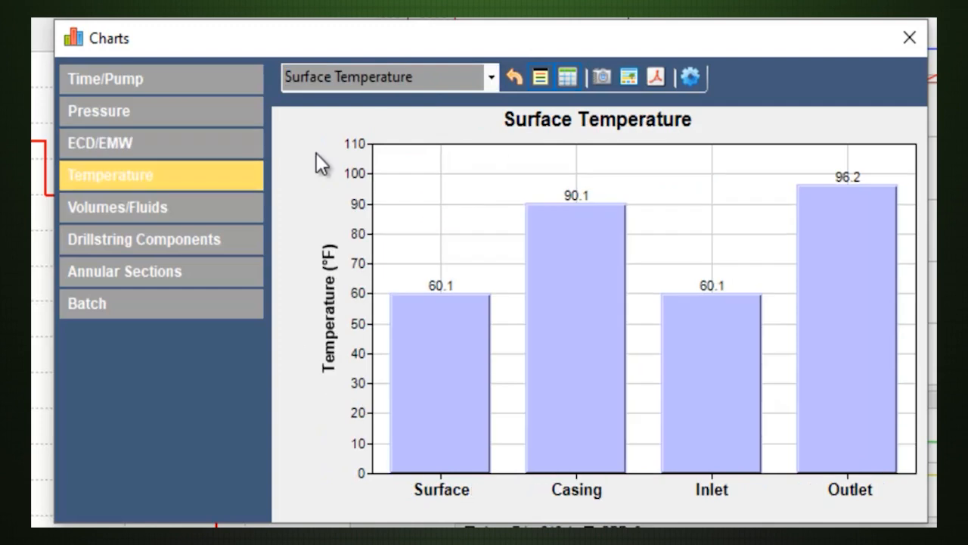
left_click(486, 83)
left_click(467, 118)
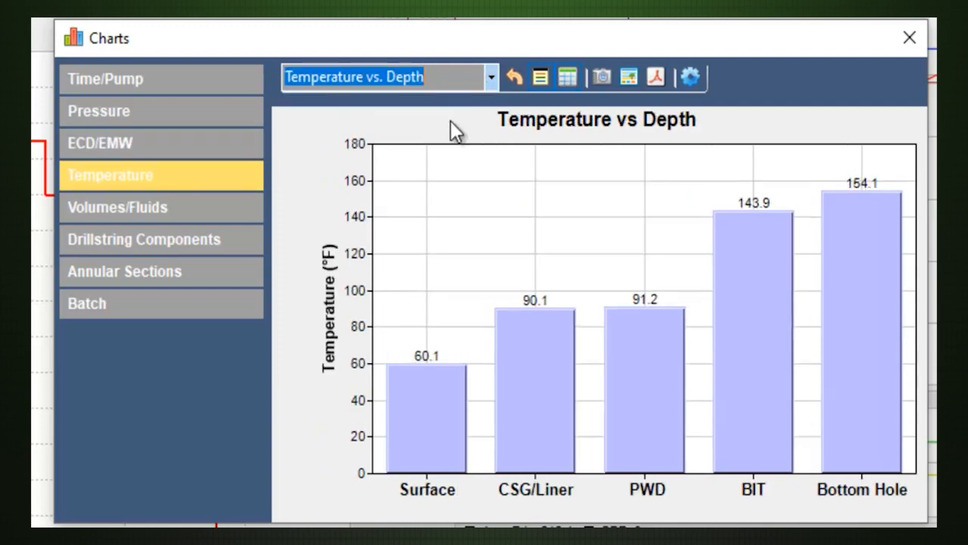
Review the Volumes/Fluids charts: Volume Breakdown, Drillstring Fluids, and Annular Fluids.
left_click(217, 201)
left_click(490, 76)
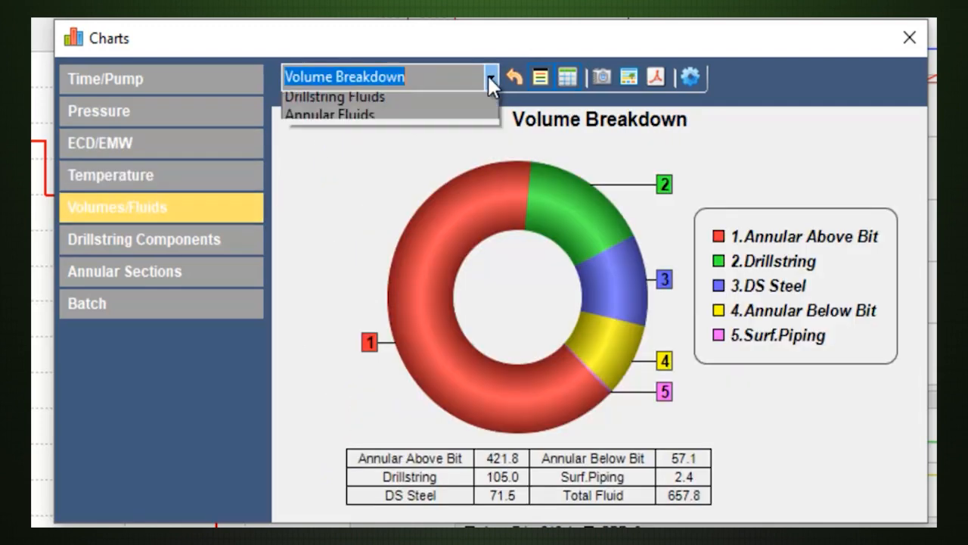
left_click(452, 122)
left_click(490, 78)
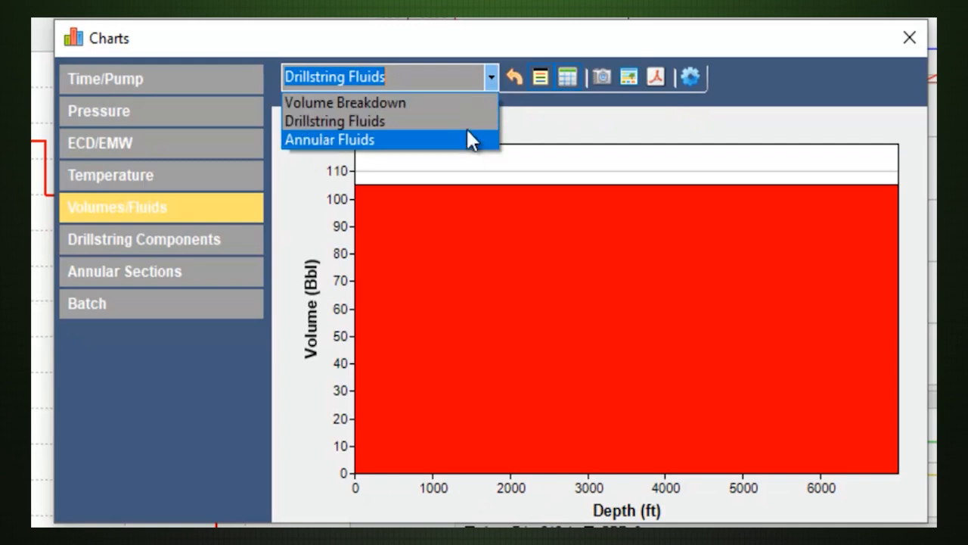
left_click(463, 140)
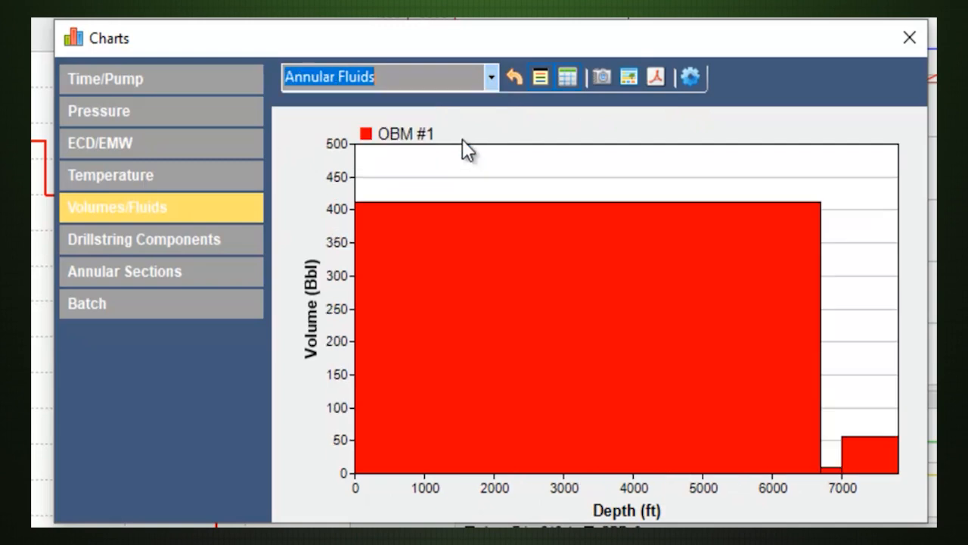
Review the Drillstring Components charts for Pressure Distribution, Drillstring Velocity, and Drillstring Reynolds Number.
left_click(224, 239)
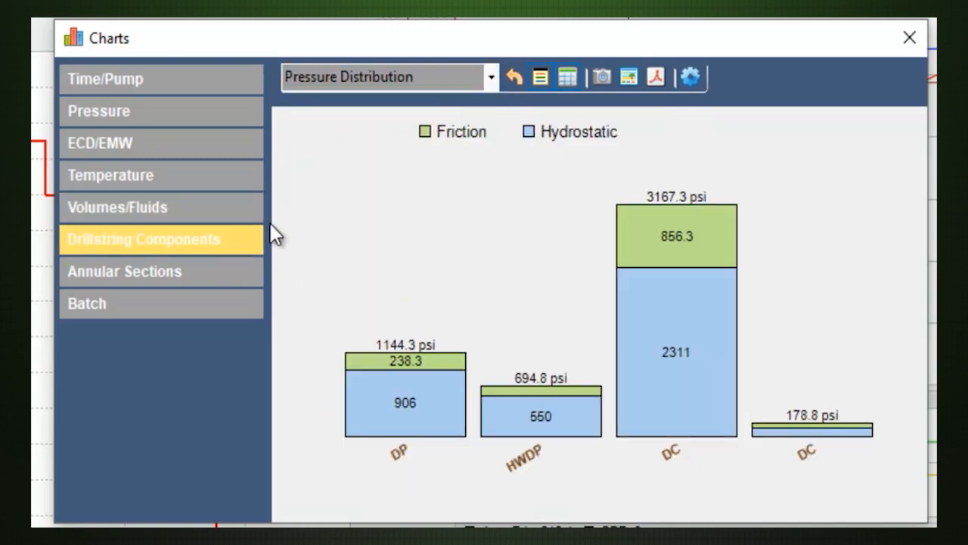
left_click(491, 84)
left_click(468, 117)
left_click(492, 82)
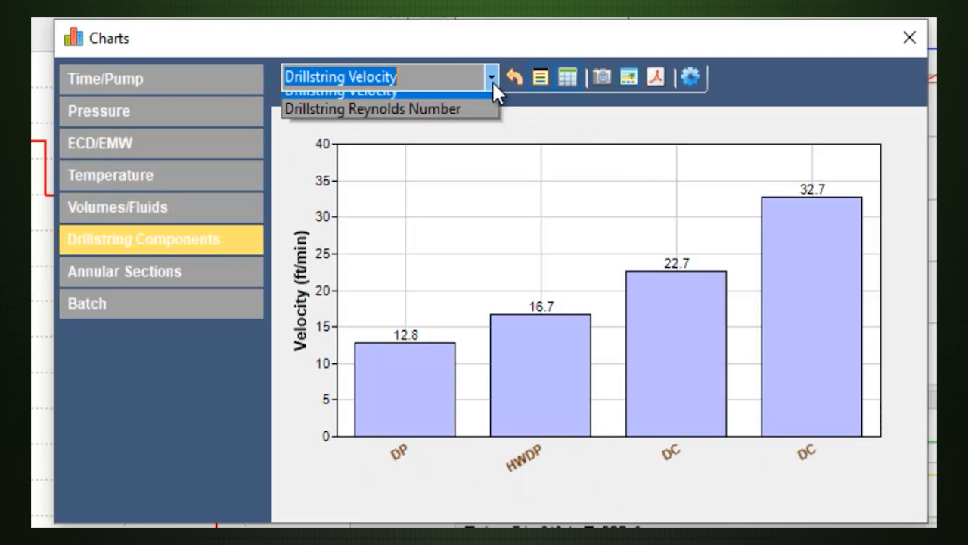
left_click(466, 138)
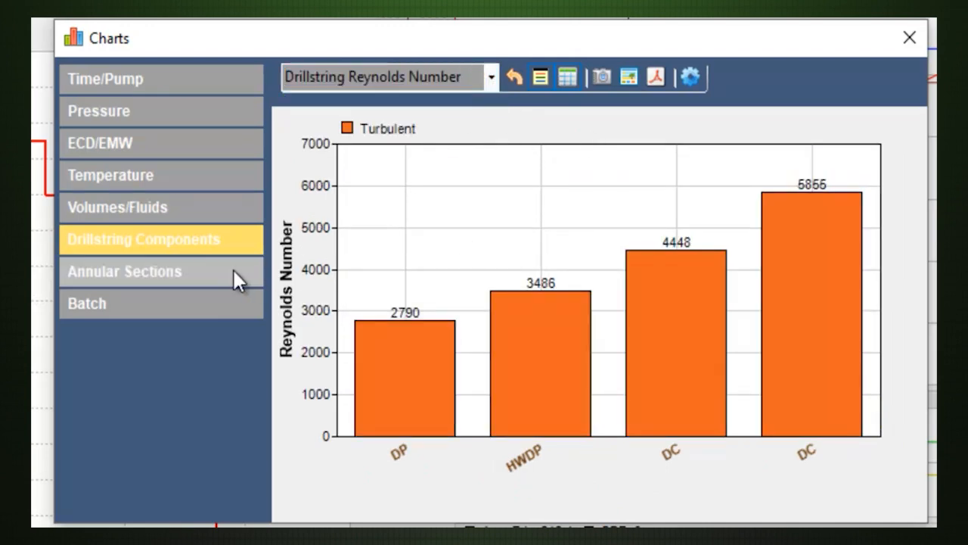
Review the Annular Sections charts for Pressure Distribution, Annular Velocity, Annular Reynolds Number, and Annular C.C.I.
left_click(234, 276)
left_click(492, 78)
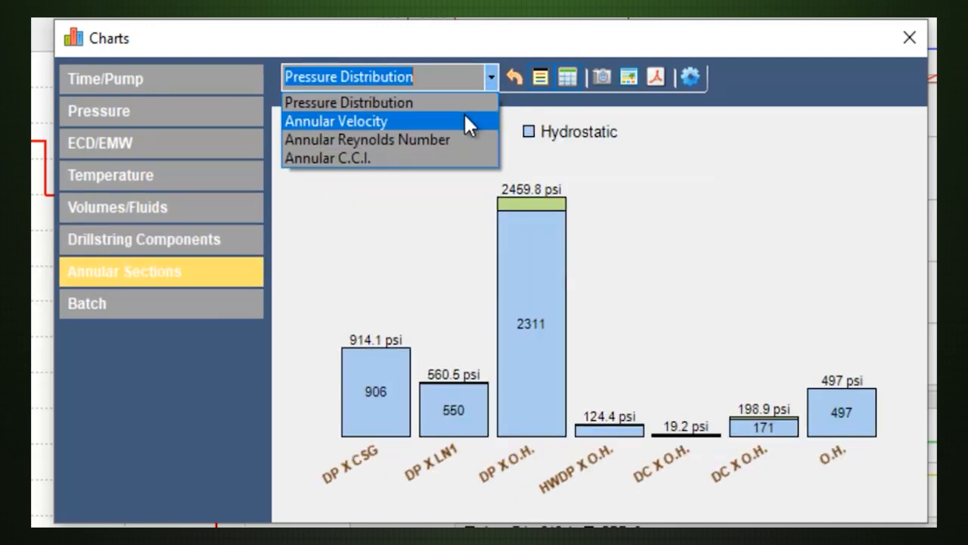
left_click(466, 115)
left_click(488, 78)
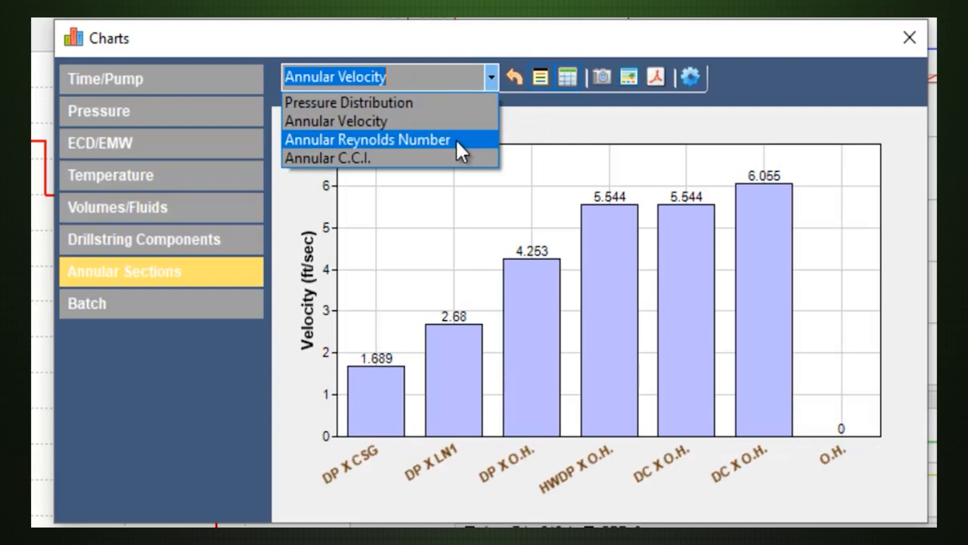
left_click(455, 138)
left_click(495, 80)
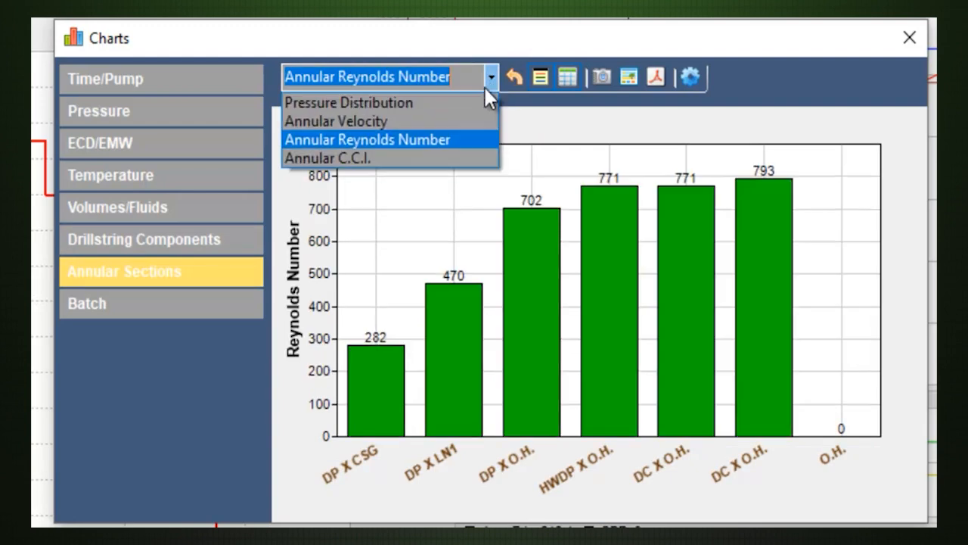
left_click(462, 159)
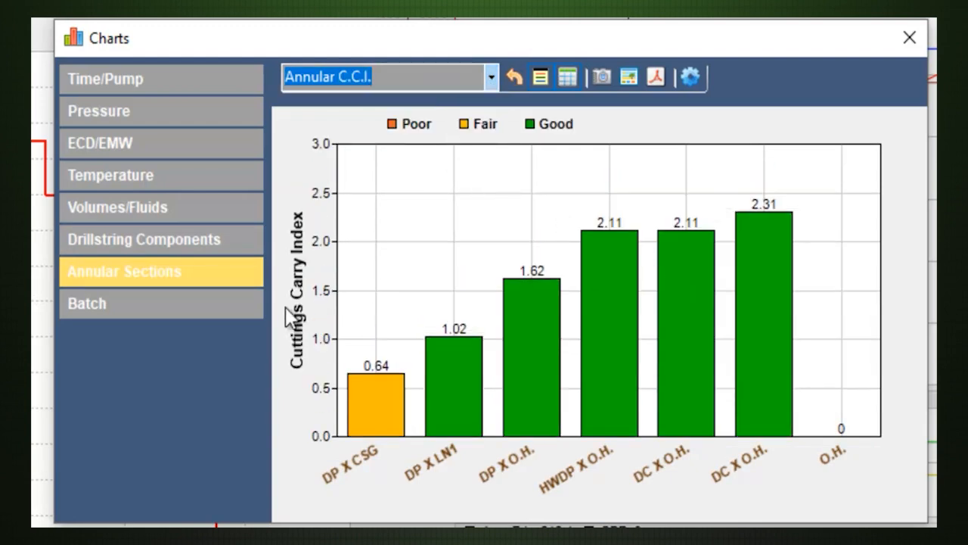
Check the Batch charts Fluids/Depth vs. Stage and SBP vs. Stage, and close the Charts window.
left_click(229, 306)
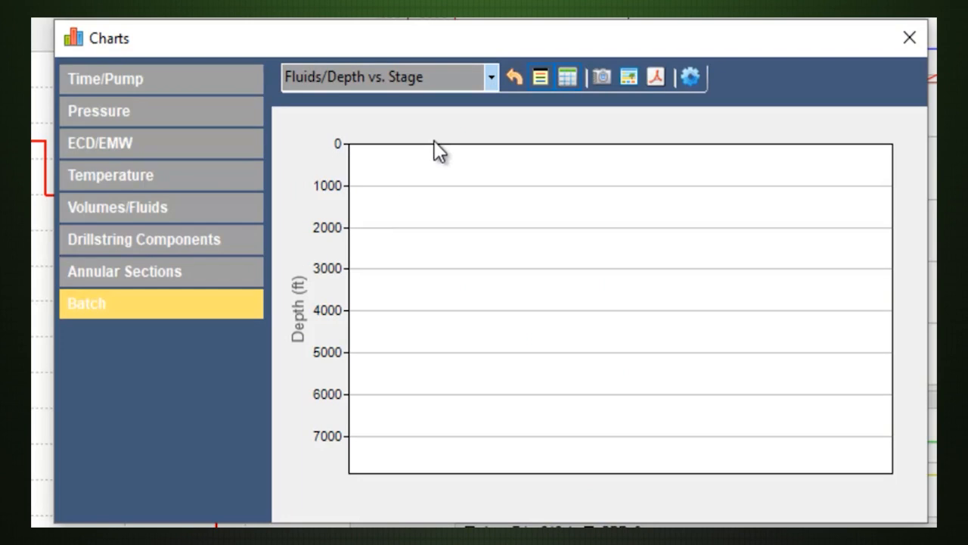
left_click(491, 86)
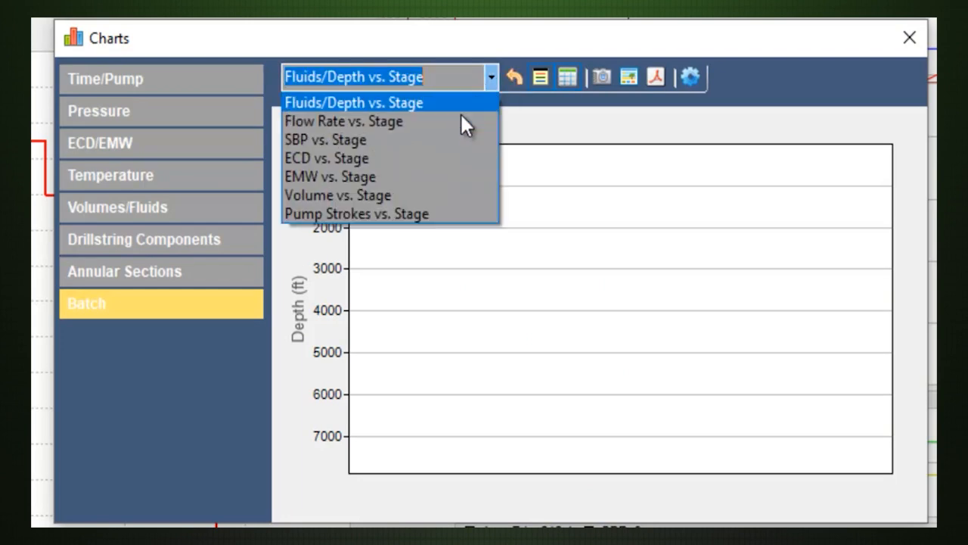
left_click(445, 139)
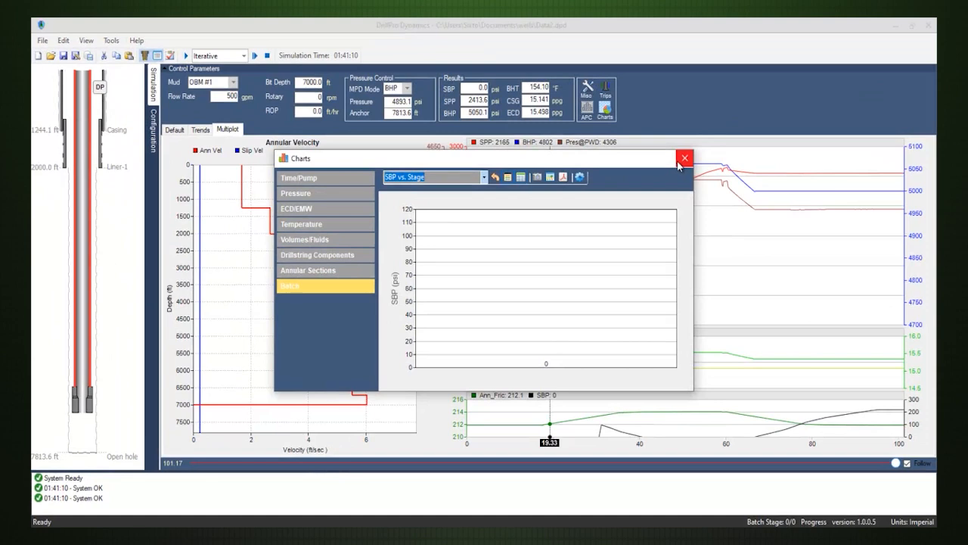
left_click(681, 161)
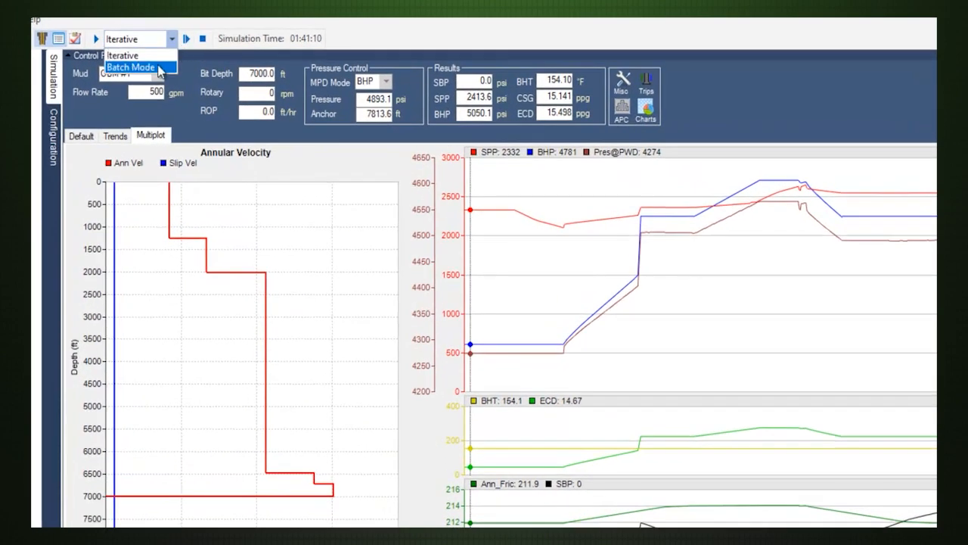
Run the simulation in Batch Mode and monitor its Trends, Multiplot, and Default plots.
left_click(96, 39)
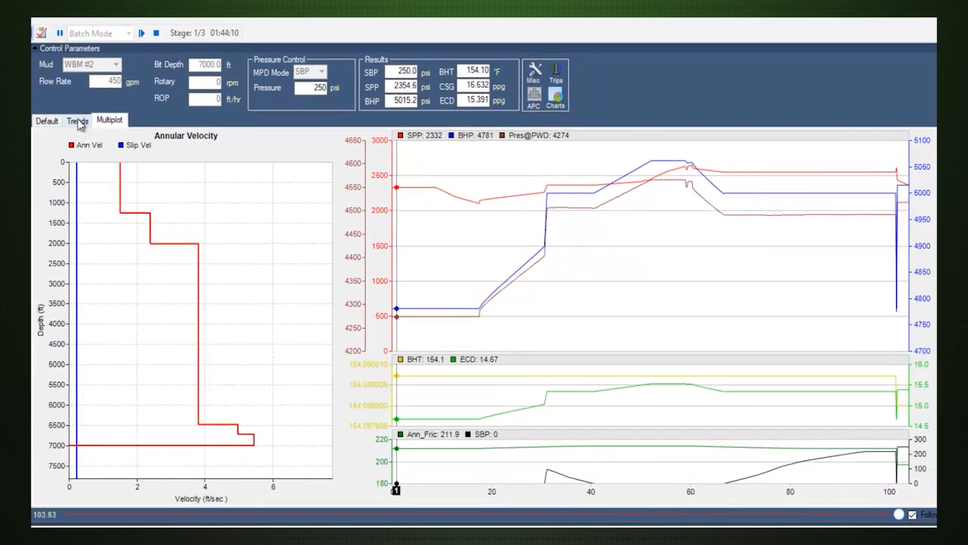
left_click(75, 120)
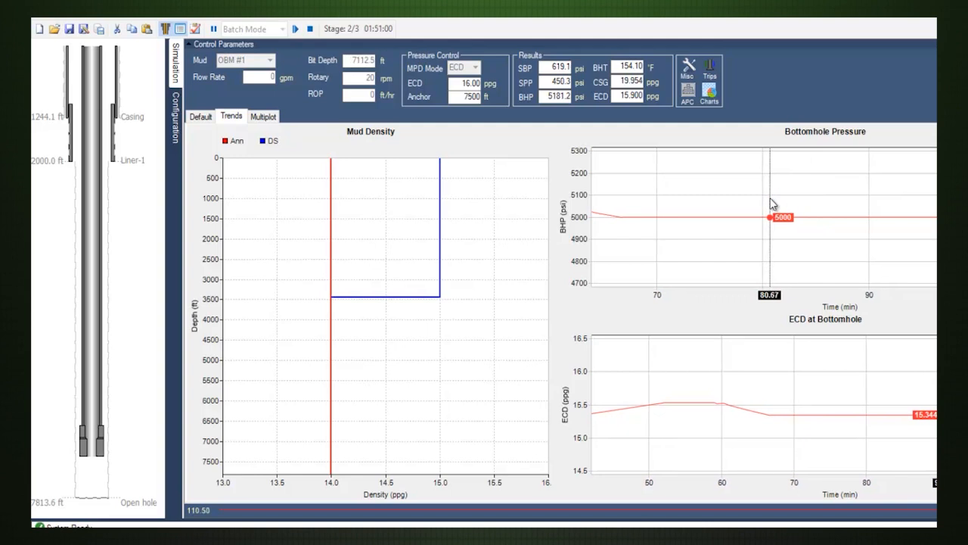
left_click(772, 203)
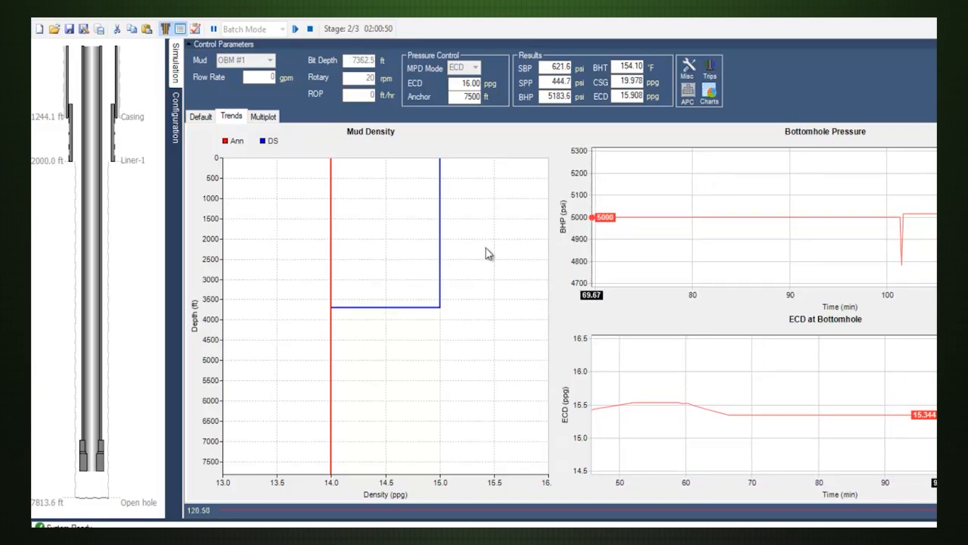
left_click(256, 118)
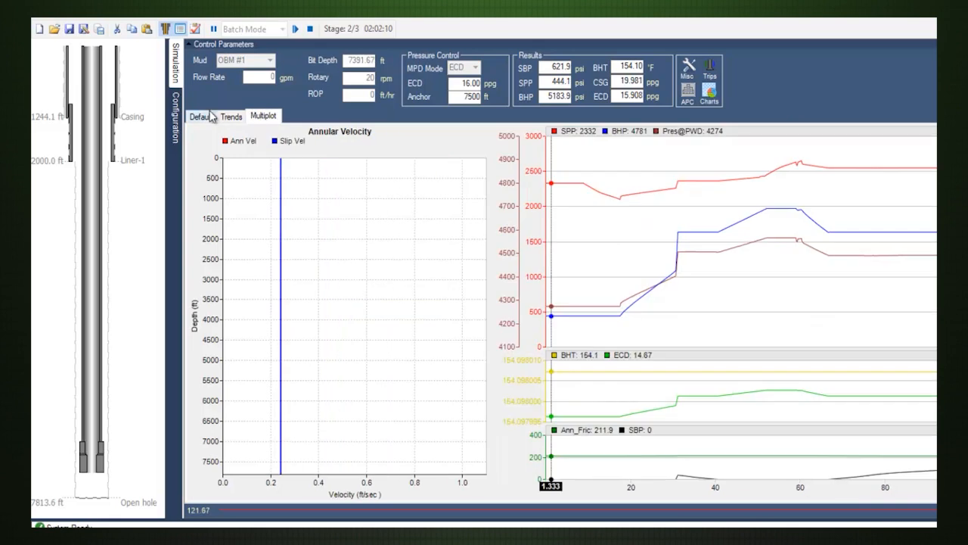
left_click(201, 119)
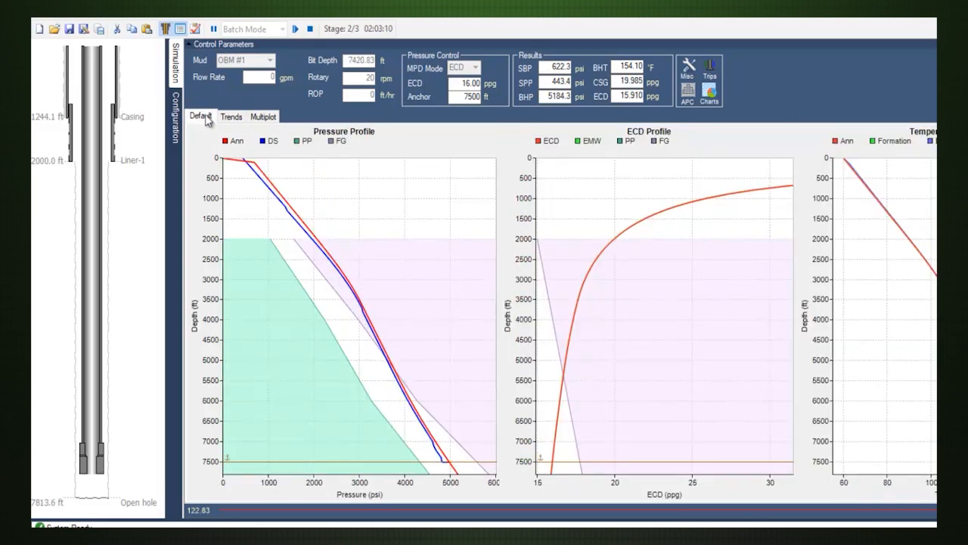
On the Trends plots, set the Bottomhole Pressure chart's series to Bit Position and the ECD at Bottomhole chart's series to SPP.
left_click(230, 118)
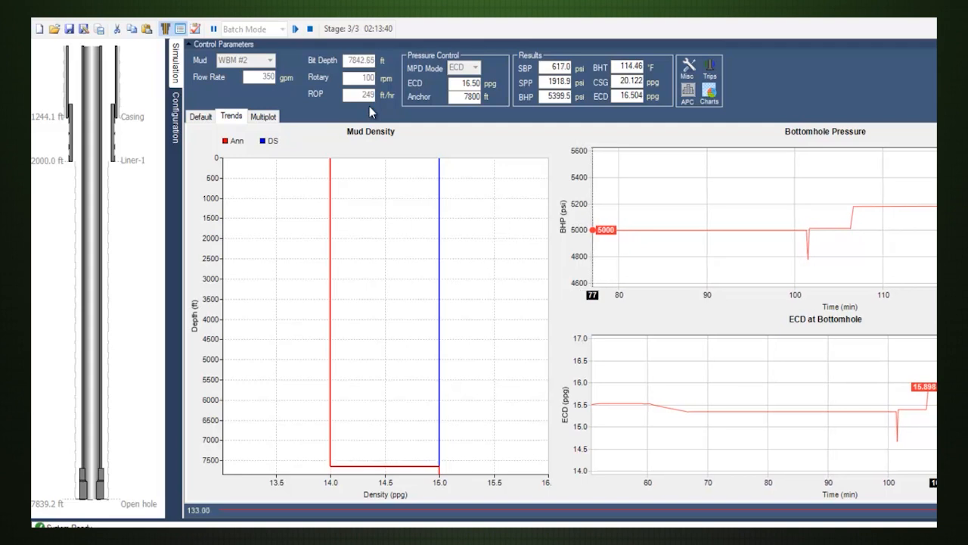
right_click(568, 216)
mouse_move(653, 232)
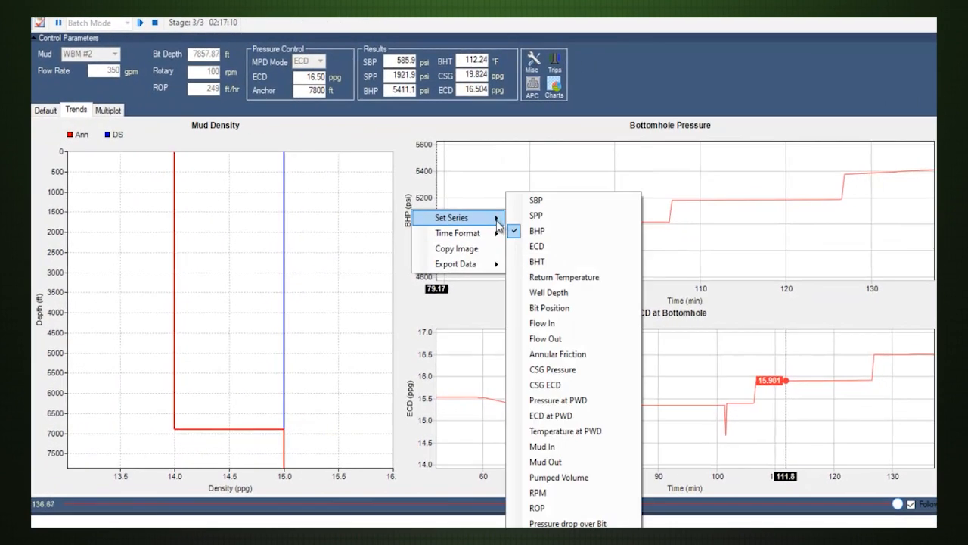
left_click(572, 309)
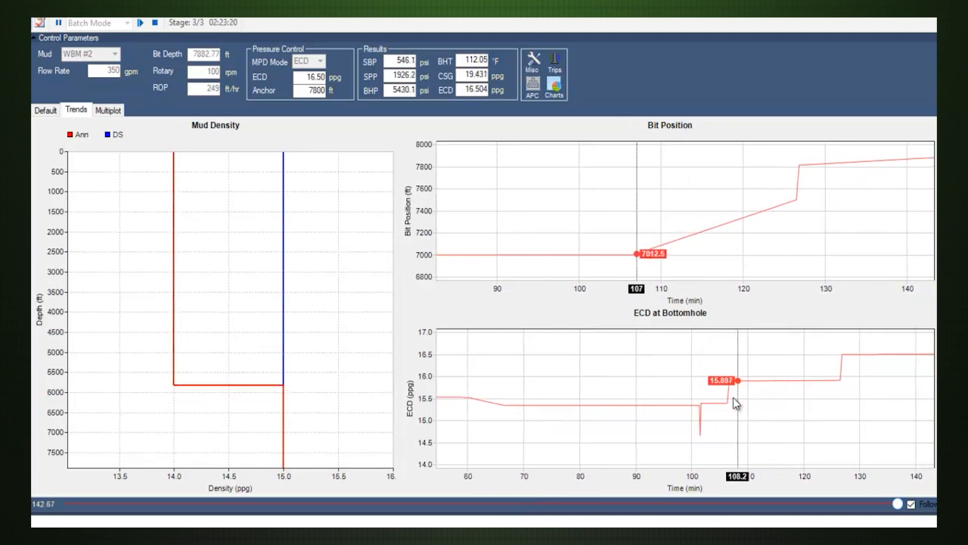
right_click(414, 388)
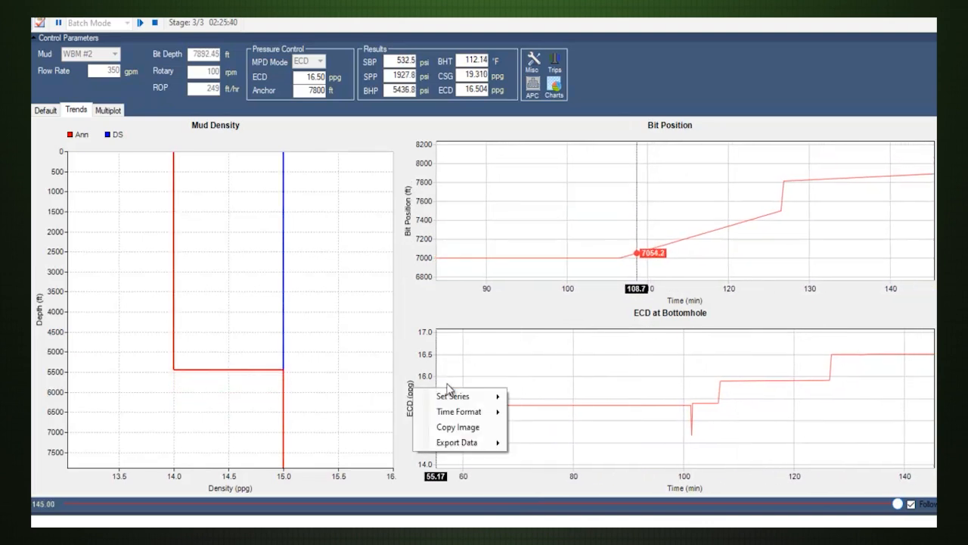
mouse_move(496, 396)
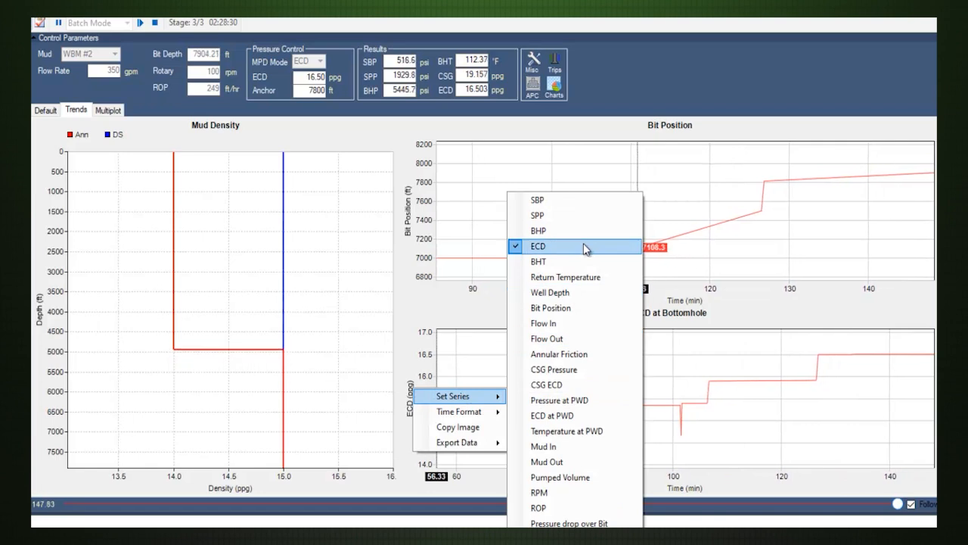
left_click(583, 218)
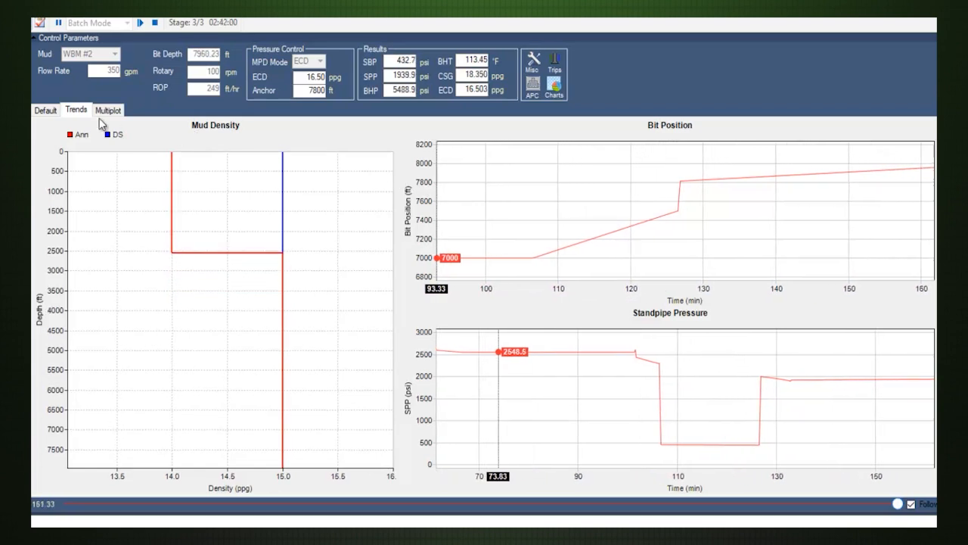
Check the Default profiles and Trends plots through the end of the batch run and dismiss the completion message.
left_click(51, 110)
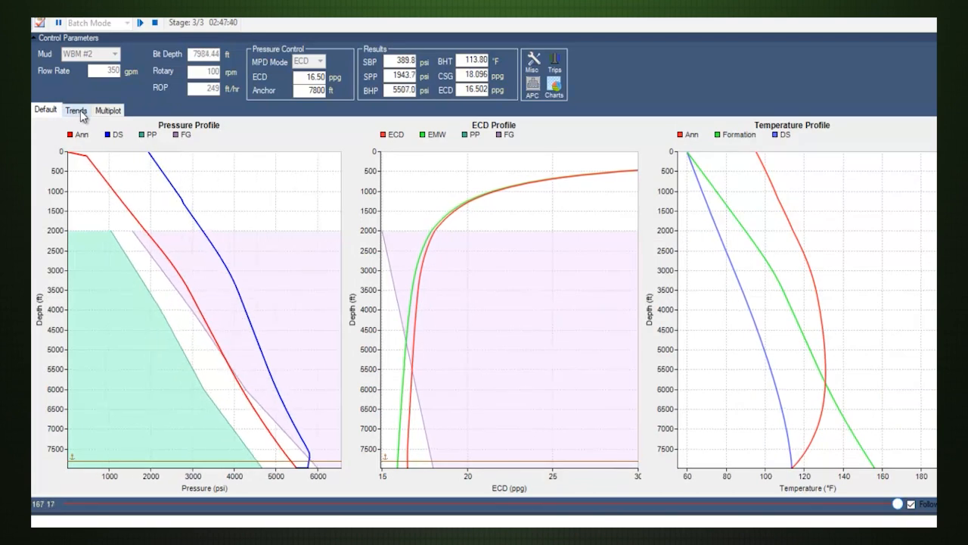
left_click(81, 114)
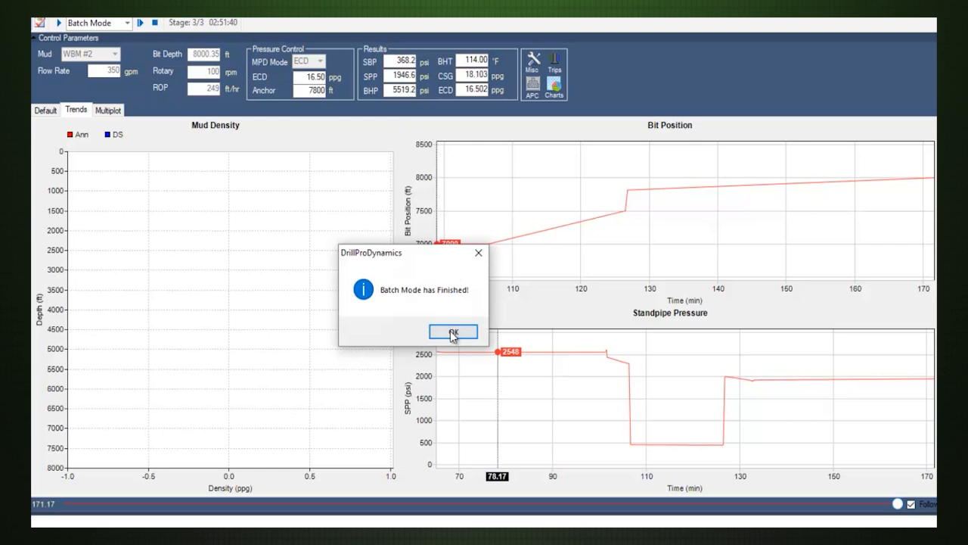
left_click(453, 334)
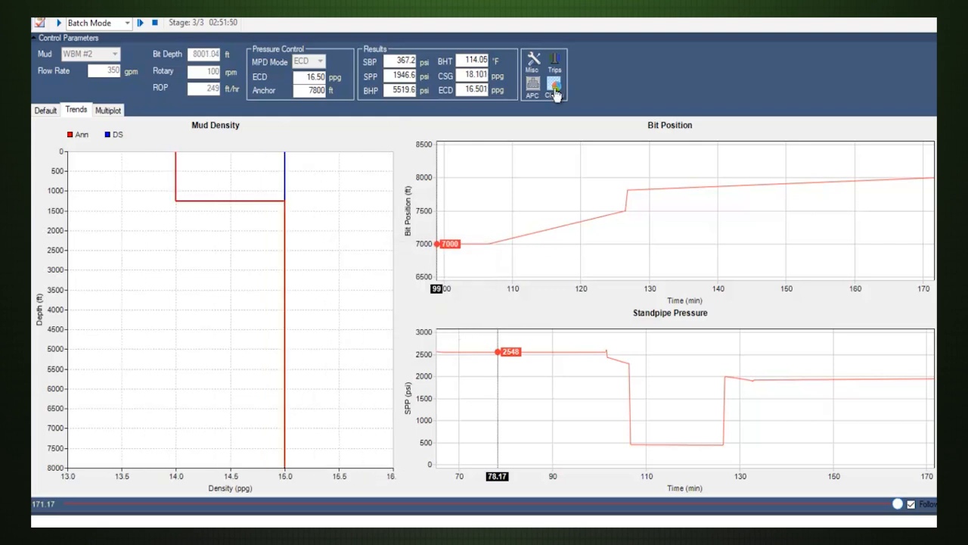
Review the batch run's Fluids/Depth, Flow Rate, and SBP vs. Stage charts in the Charts window.
left_click(555, 89)
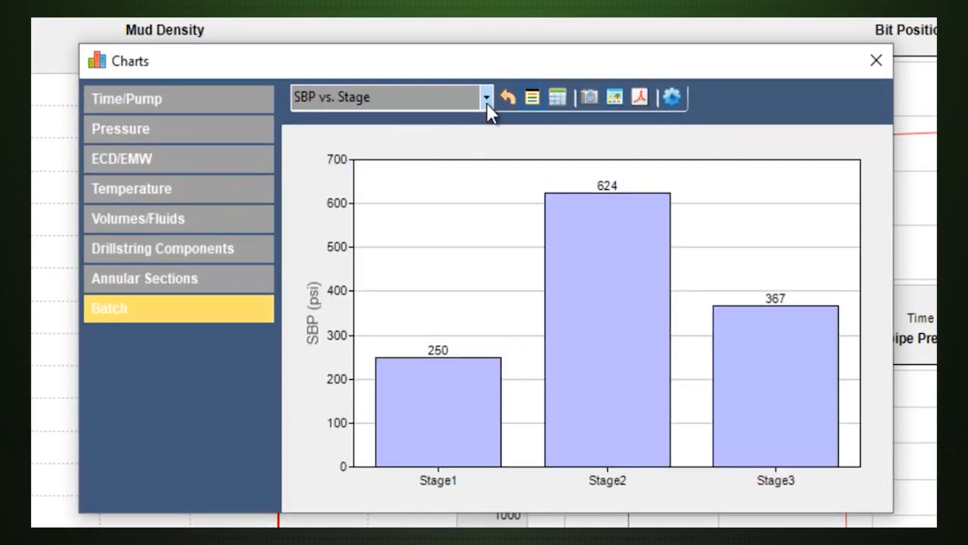
left_click(486, 100)
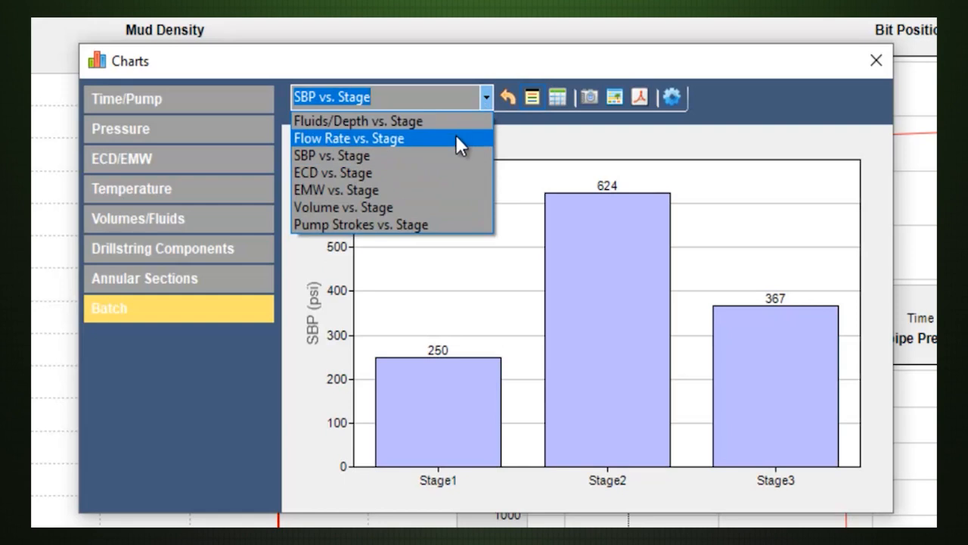
left_click(454, 123)
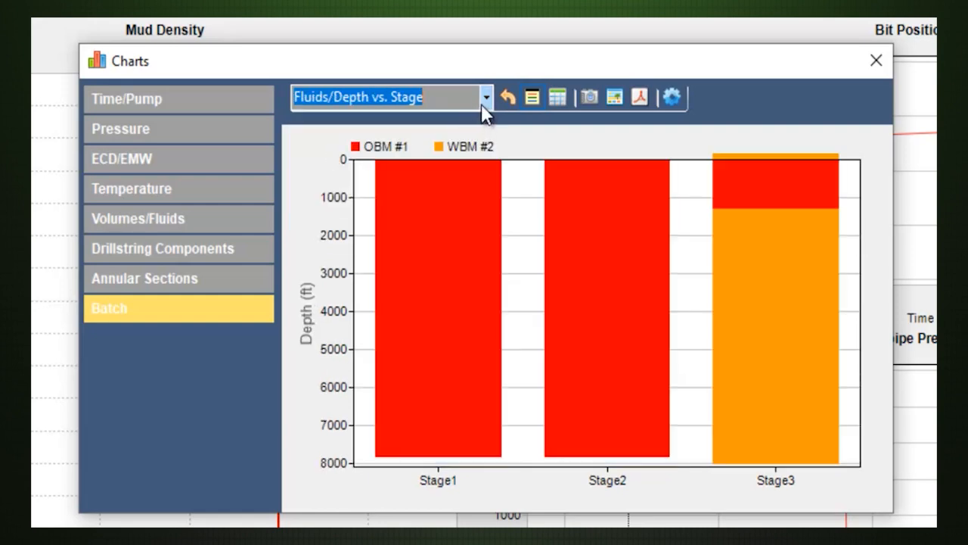
left_click(481, 101)
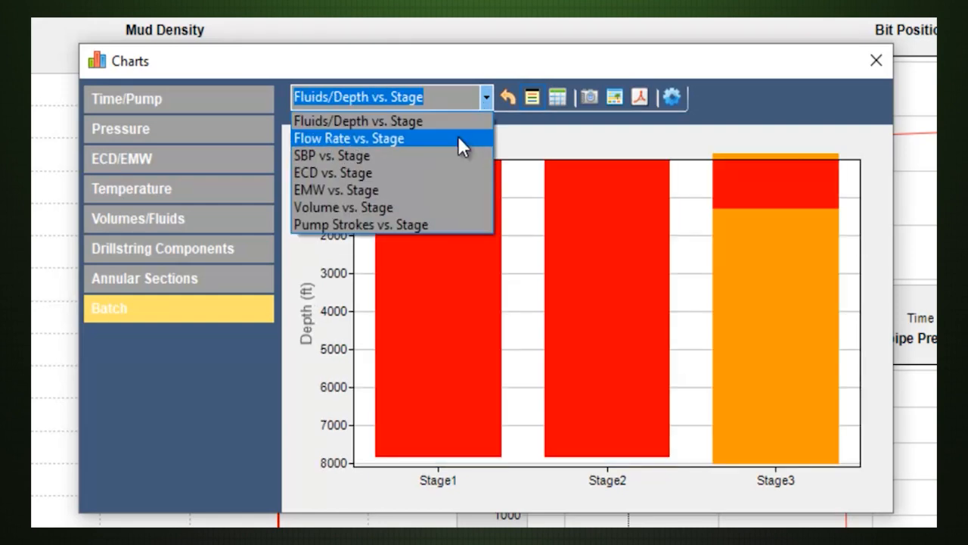
left_click(458, 137)
left_click(486, 103)
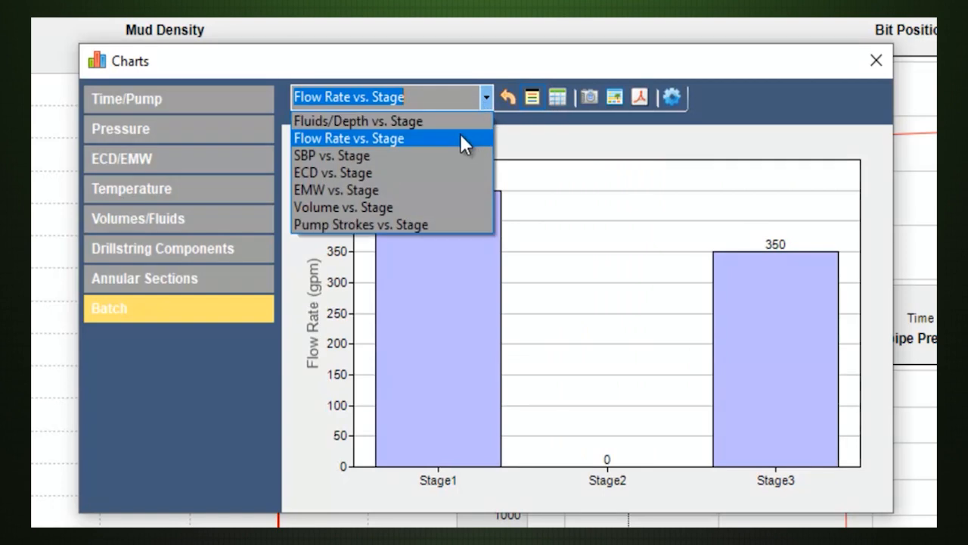
left_click(454, 155)
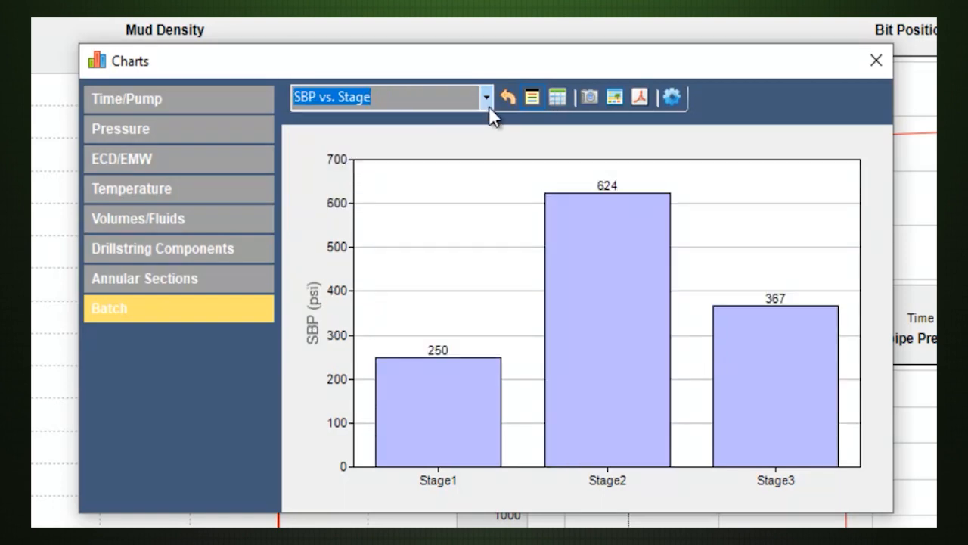
Review the batch run's ECD, Volume, and Pump Strokes vs. Stage charts, and close the Charts window.
left_click(486, 98)
left_click(457, 174)
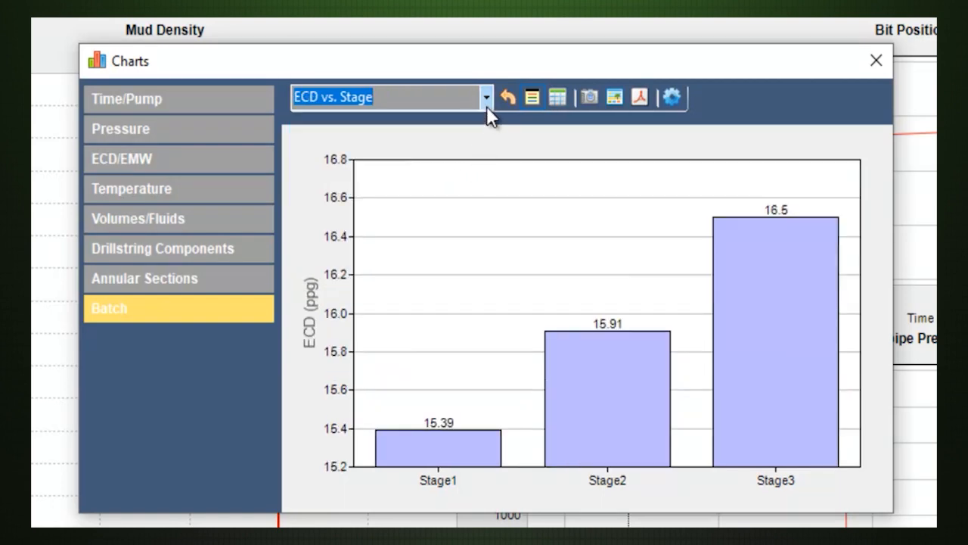
left_click(487, 104)
left_click(463, 201)
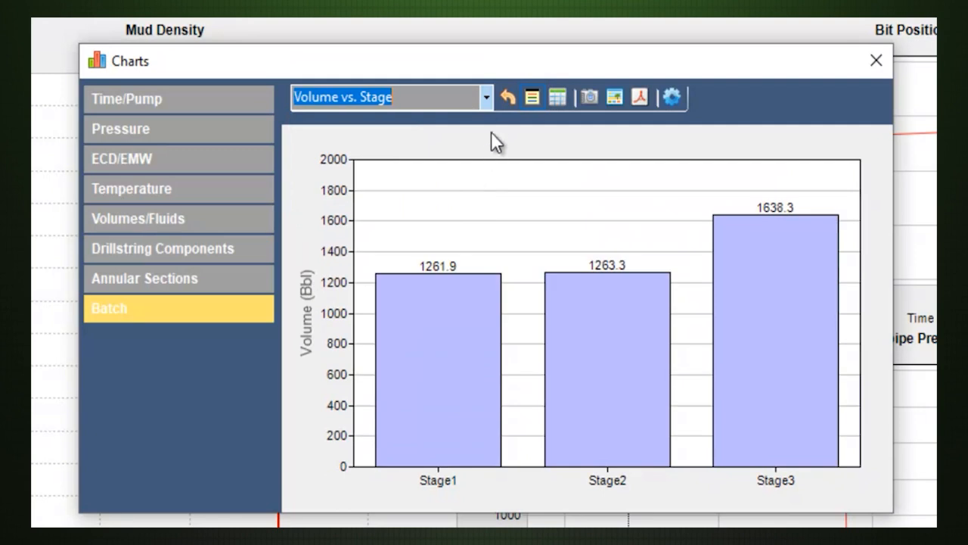
left_click(488, 102)
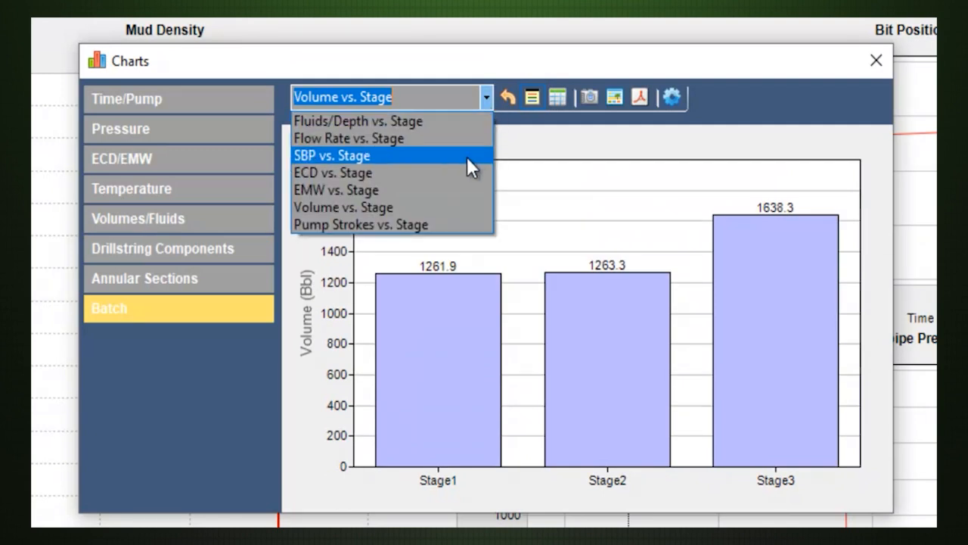
left_click(447, 222)
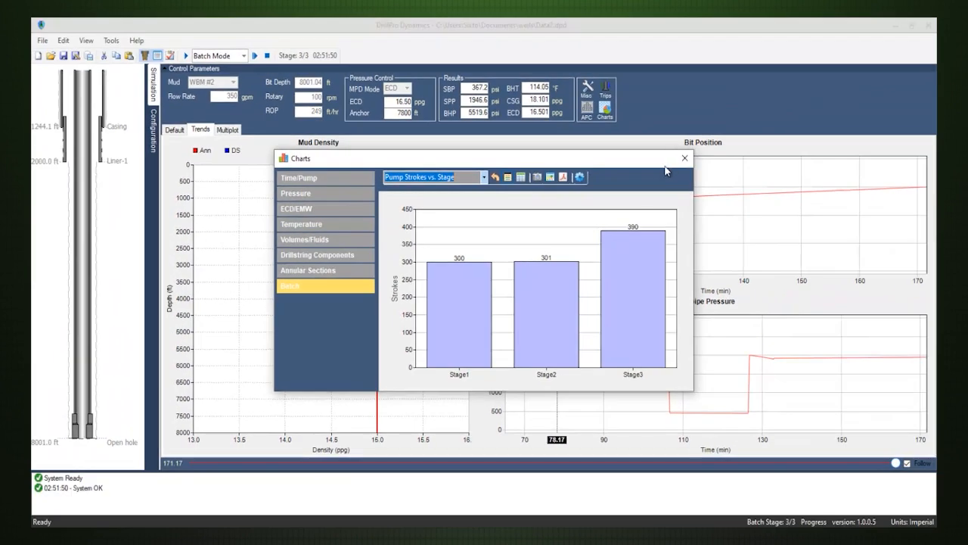
key("Escape")
Generate the Batch Report and review its batch table and per-stage charts through the pump strokes chart.
left_click(111, 40)
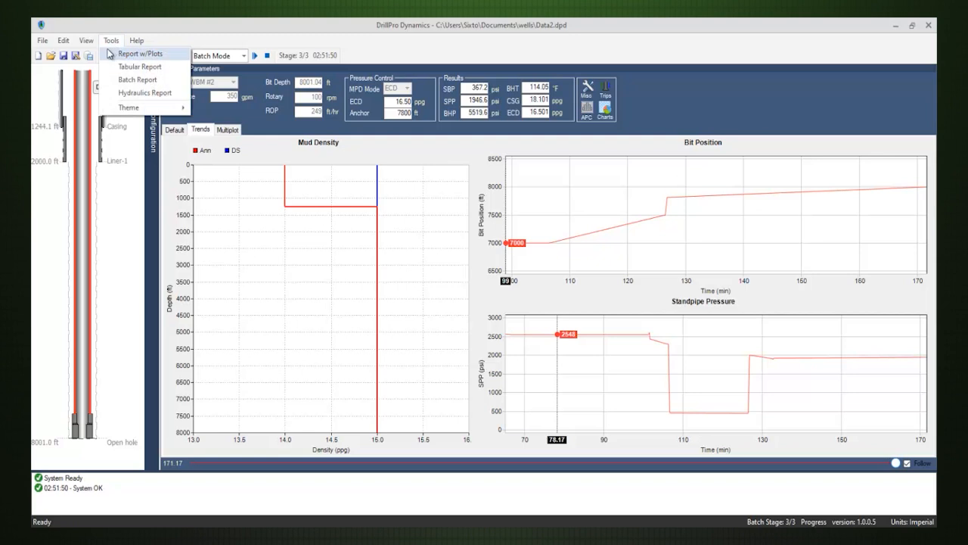
left_click(140, 81)
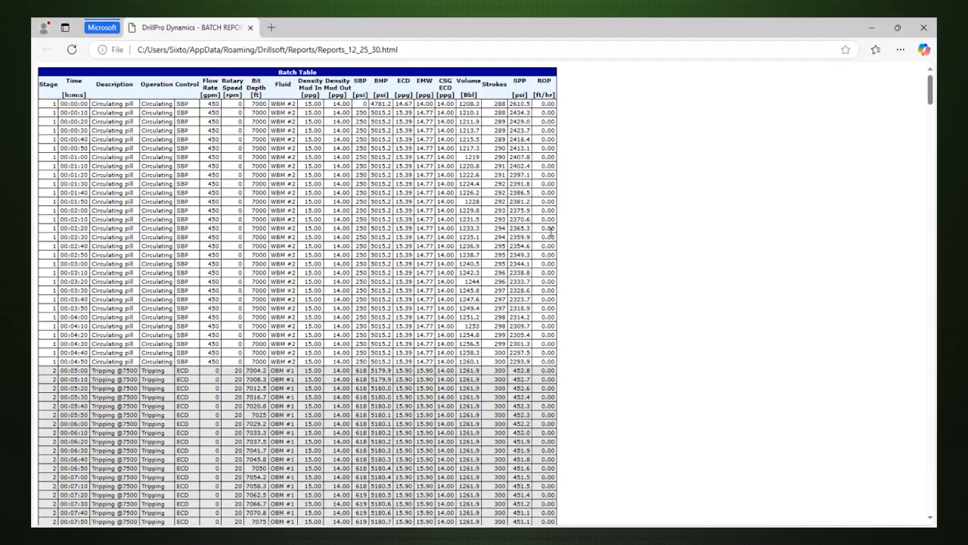
scroll(552, 237, "down", 6)
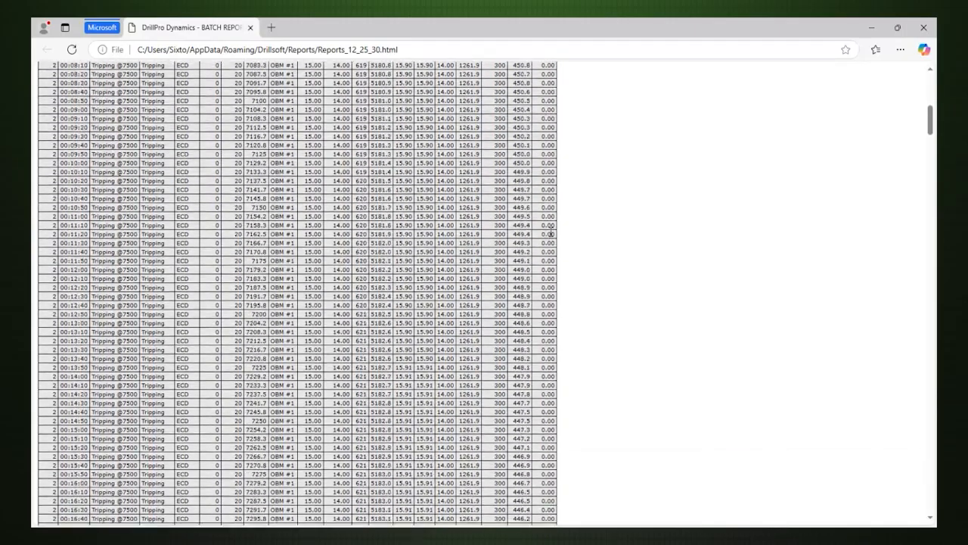
scroll(551, 235, "down", 12)
scroll(552, 231, "down", 13)
scroll(552, 231, "down", 14)
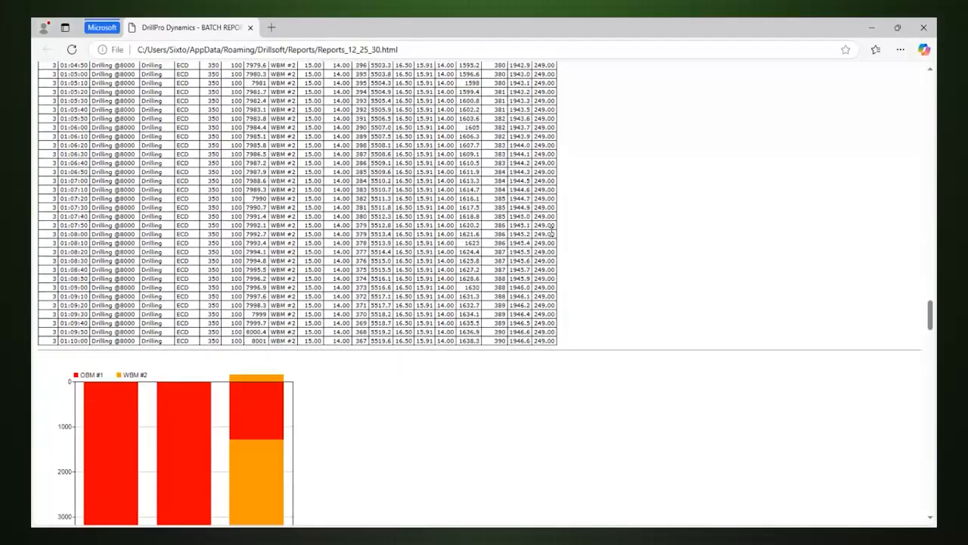
scroll(552, 232, "down", 12)
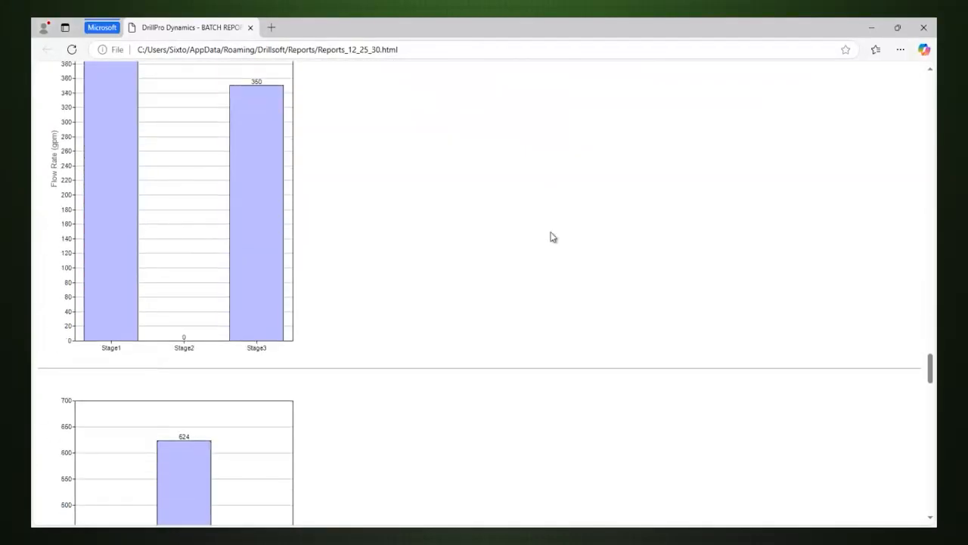
scroll(551, 236, "down", 14)
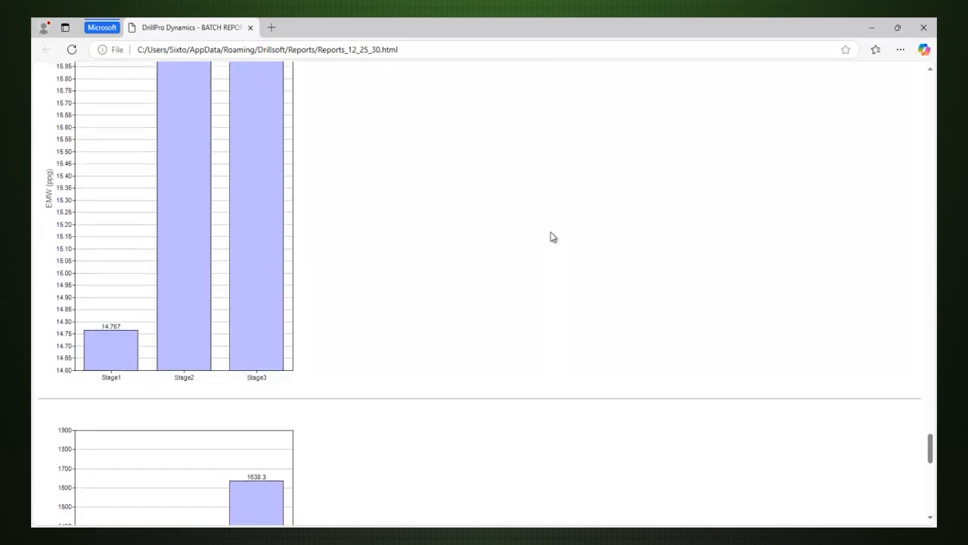
scroll(551, 237, "down", 12)
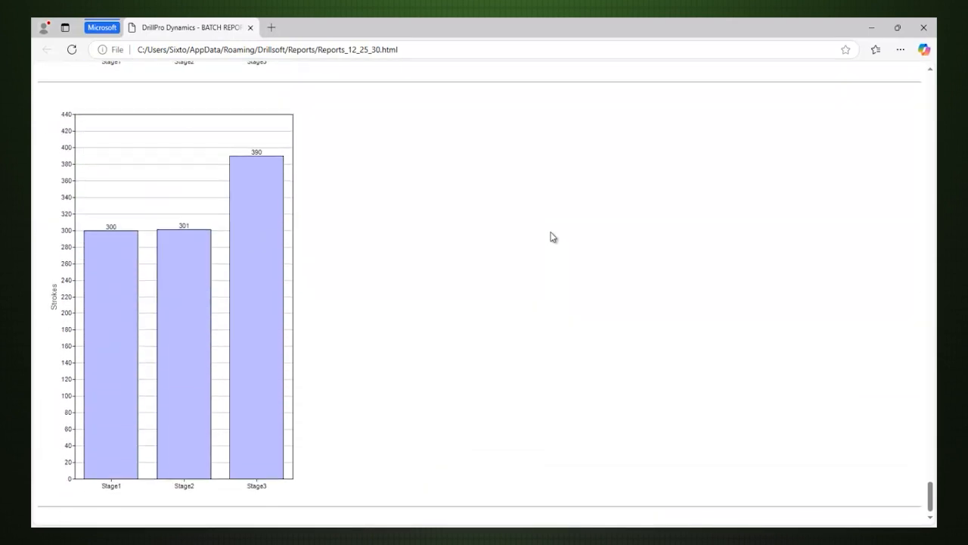
Close the Batch Report, generate the Tabular Report, and review the opening rows of its result table.
left_click(923, 28)
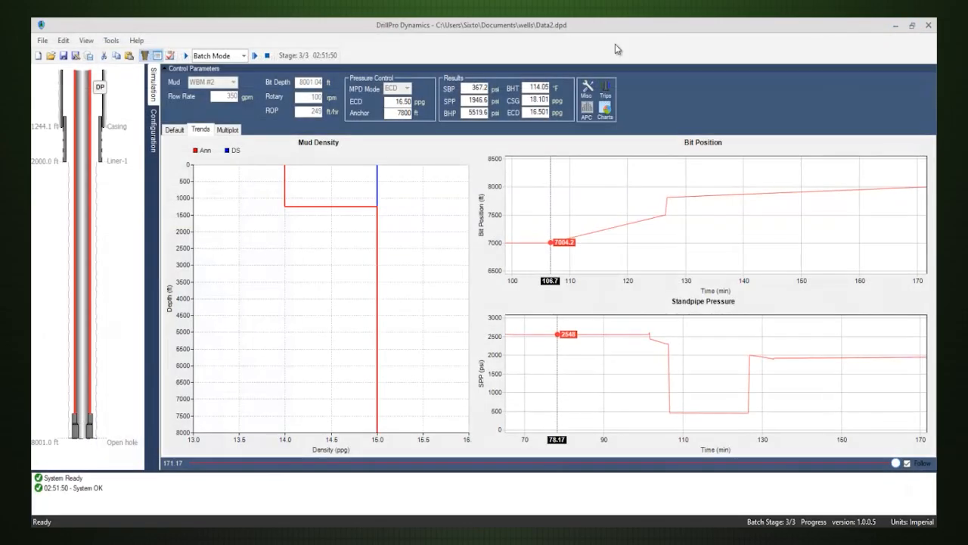
left_click(111, 41)
left_click(122, 67)
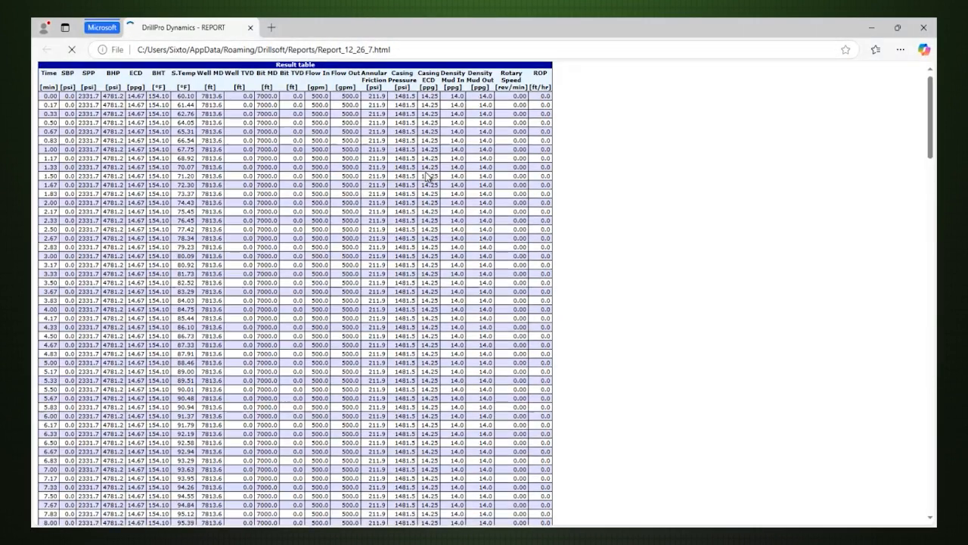
scroll(790, 168, "down", 4)
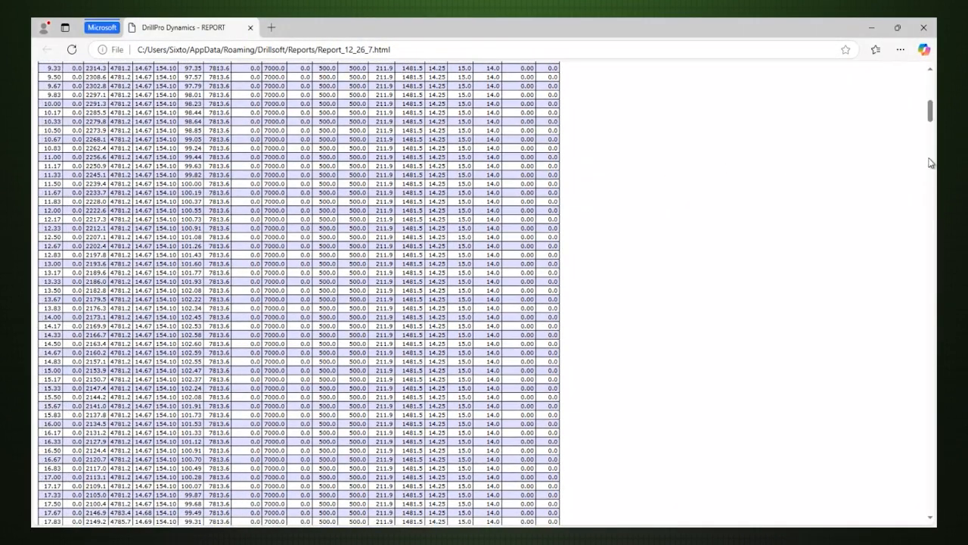
scroll(930, 174, "down", 14)
left_click_drag(932, 171, 932, 87)
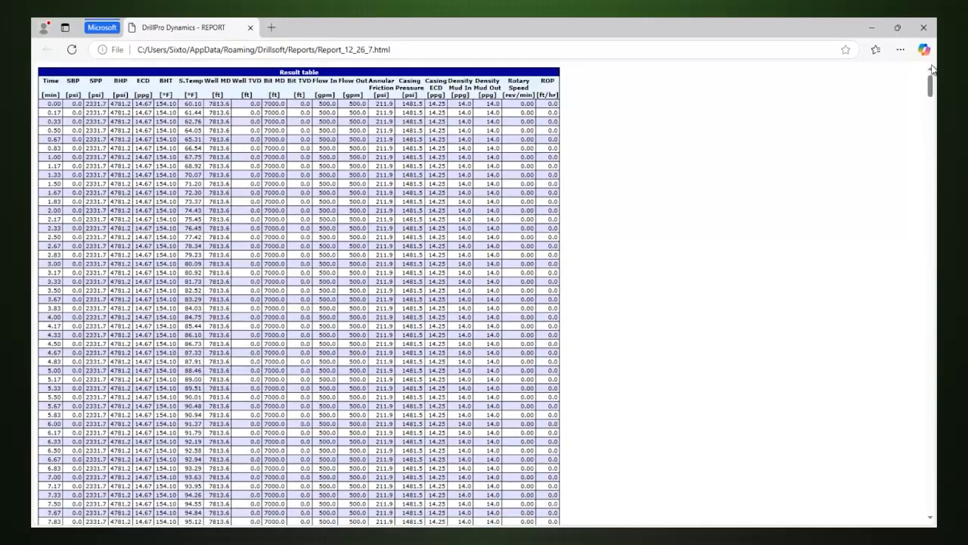
scroll(325, 221, "down", 3)
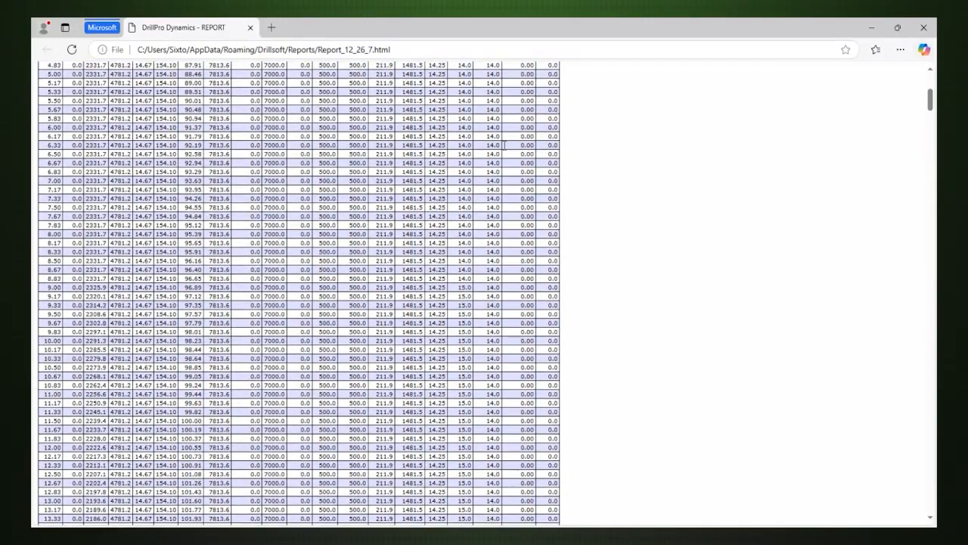
left_click(871, 28)
Generate the Report w/Plots and review its time-based result table before returning to DrillPro Dynamics.
left_click(110, 43)
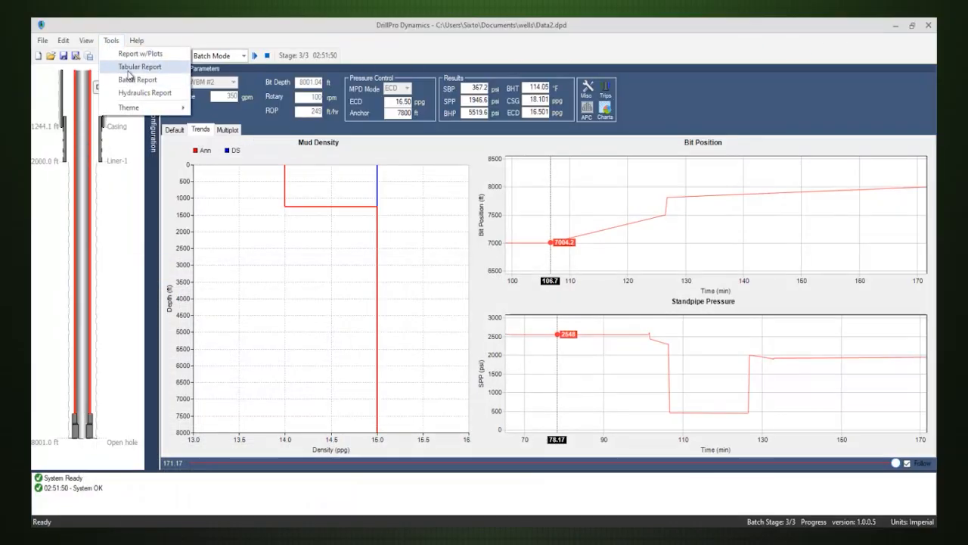
left_click(135, 54)
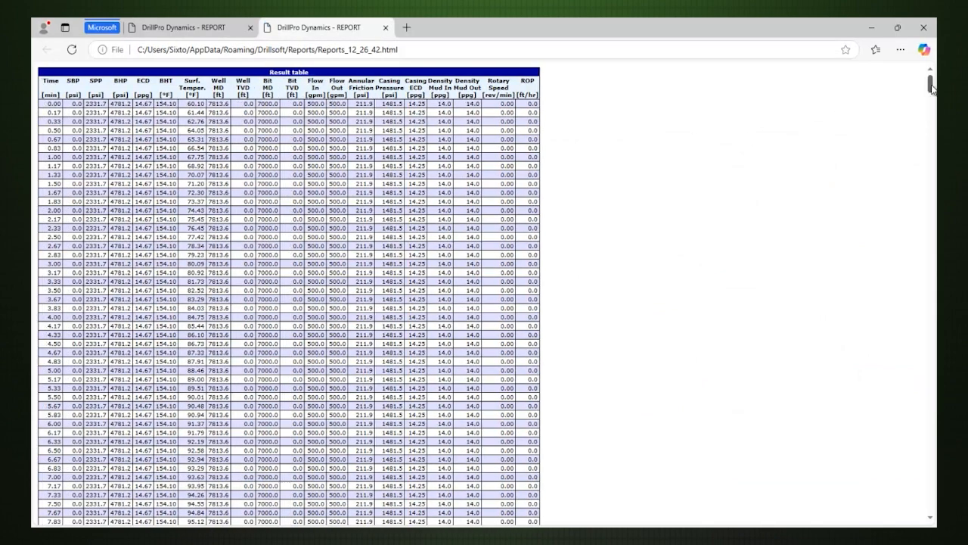
left_click_drag(933, 90, 933, 137)
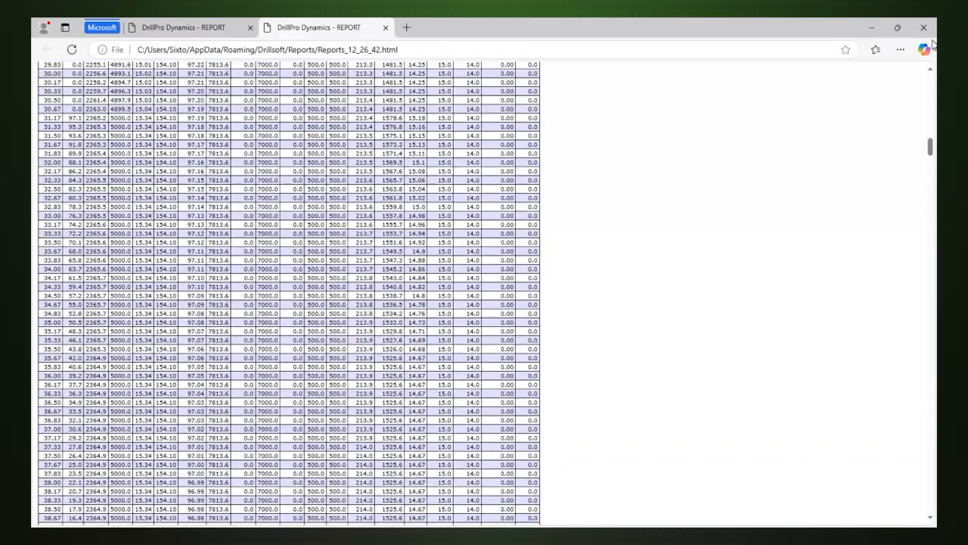
left_click(879, 28)
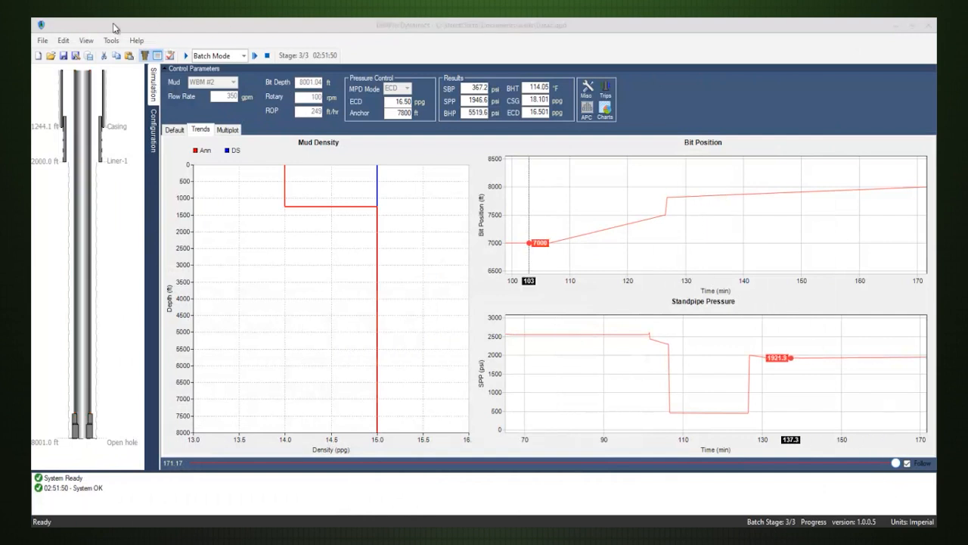
Save the well as Data3.dpd in the wells folder with the Configuration + Data type, replacing the existing file.
left_click(43, 43)
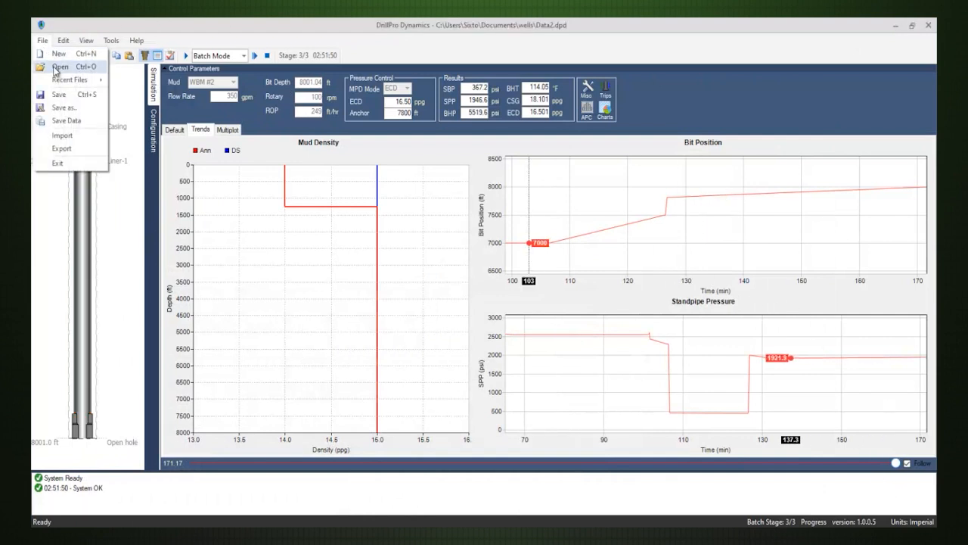
left_click(64, 107)
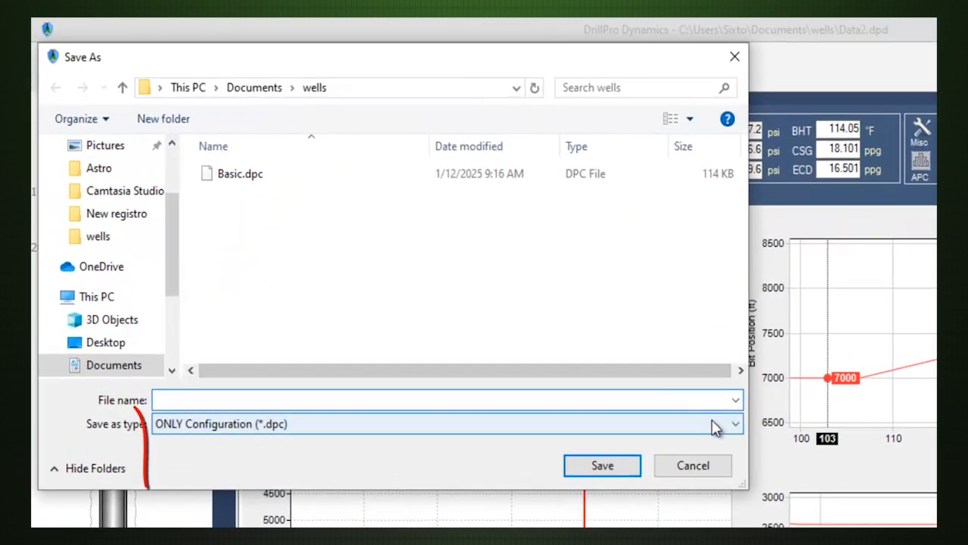
left_click(513, 304)
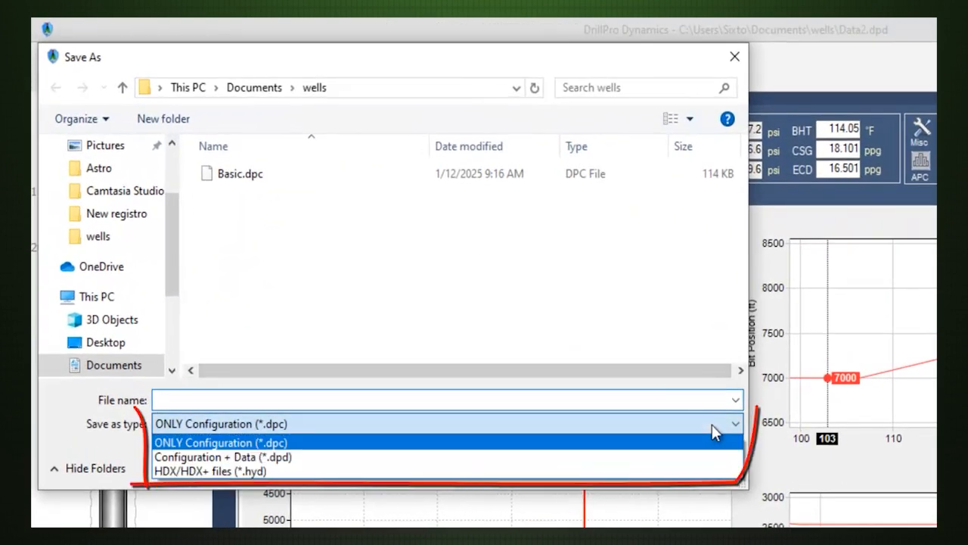
left_click(296, 458)
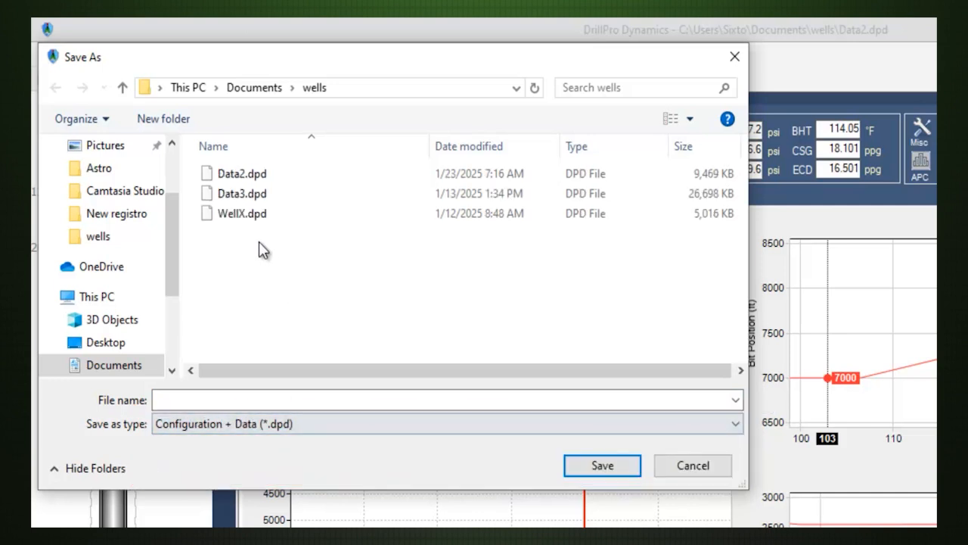
left_click(253, 195)
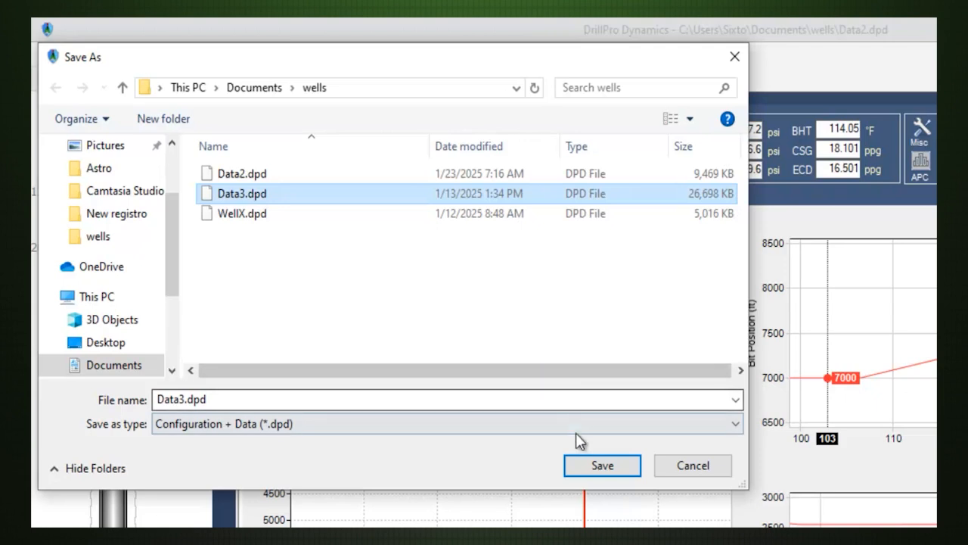
left_click(579, 463)
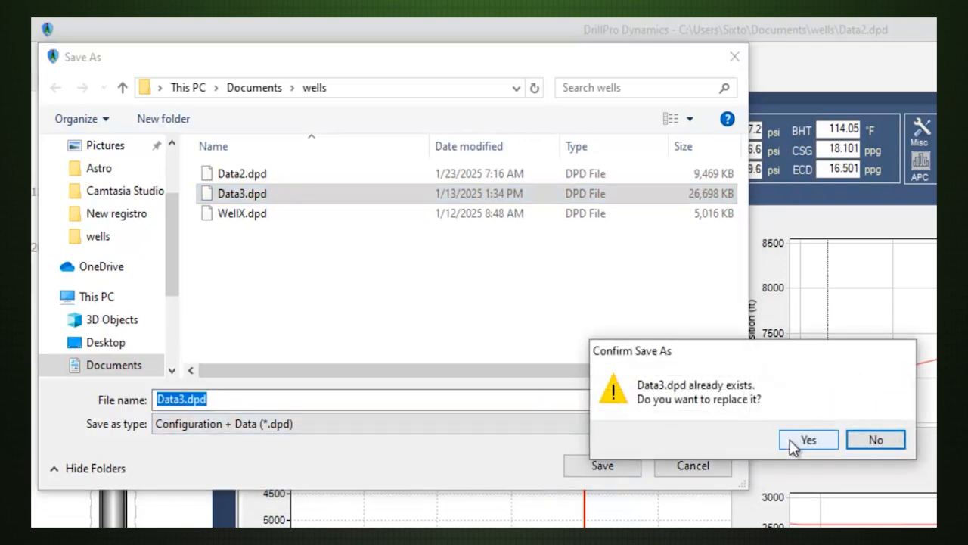
left_click(807, 440)
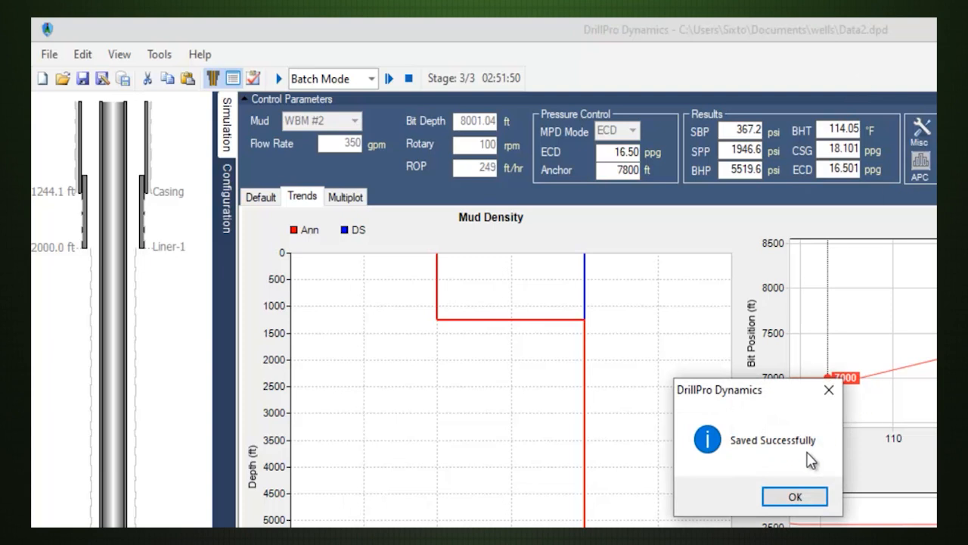
left_click(802, 496)
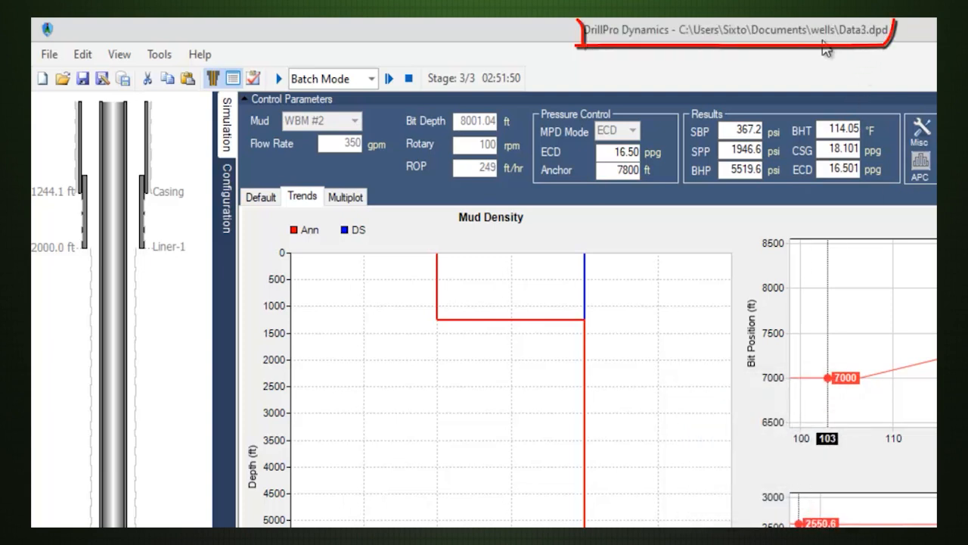
Save a copy named "dta 3 only config" in the wells folder as ONLY Configuration (*.dpc).
left_click(49, 54)
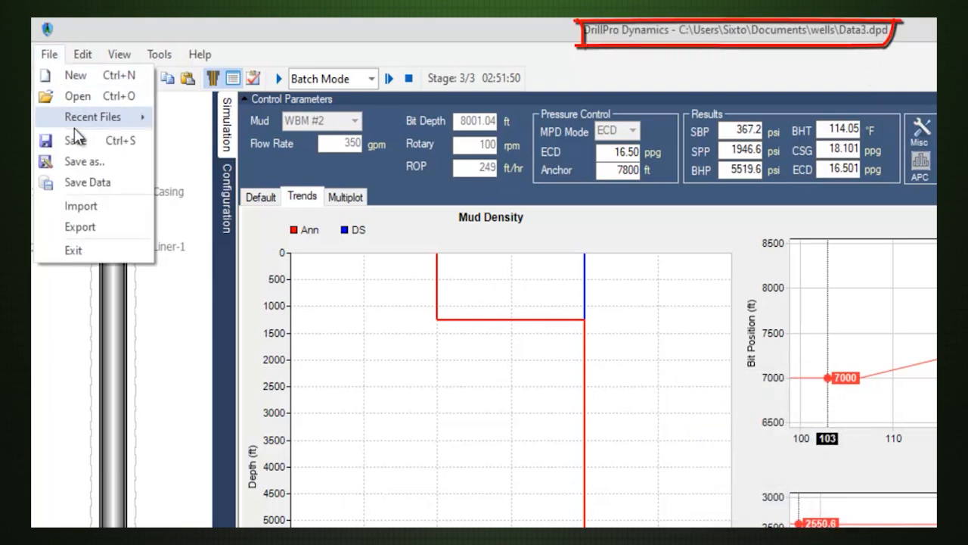
left_click(85, 162)
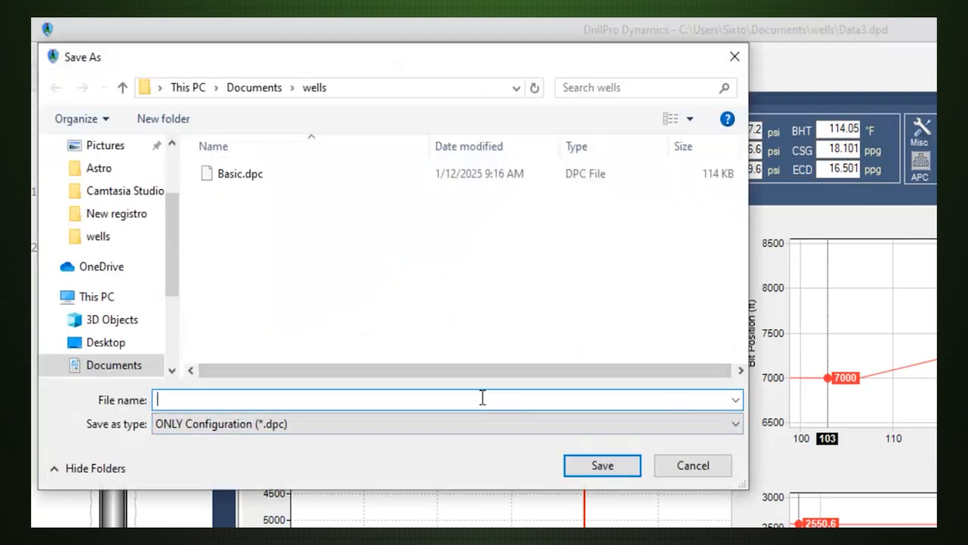
type("dta 3 only config")
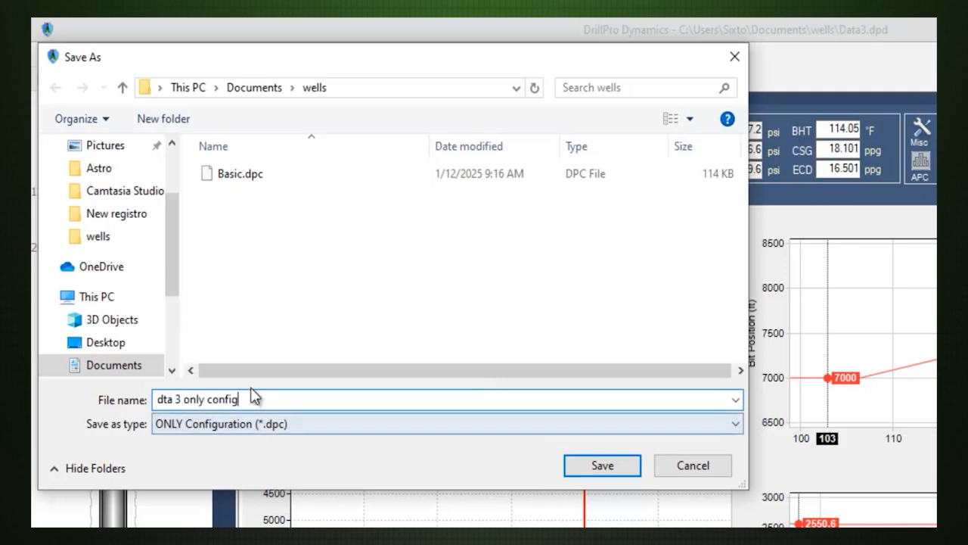
left_click(602, 465)
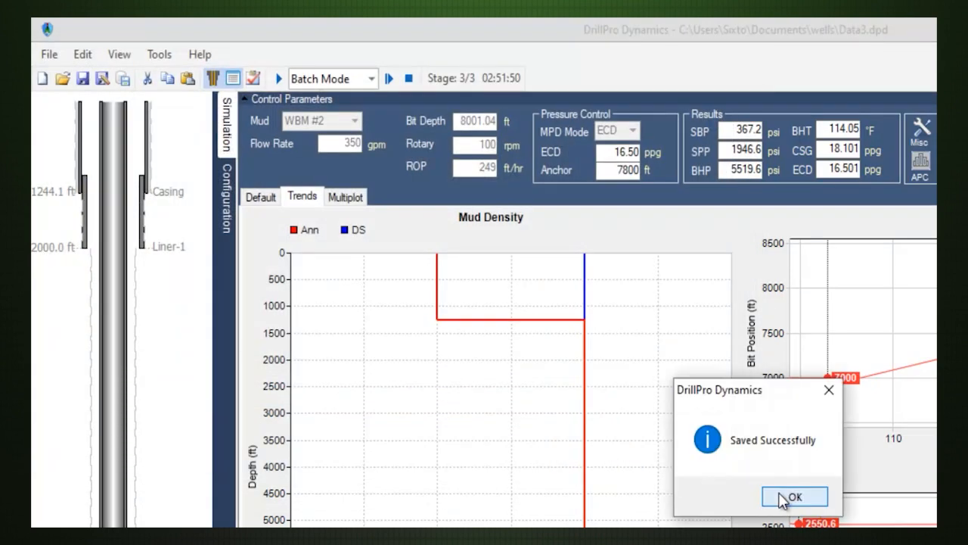
left_click(788, 498)
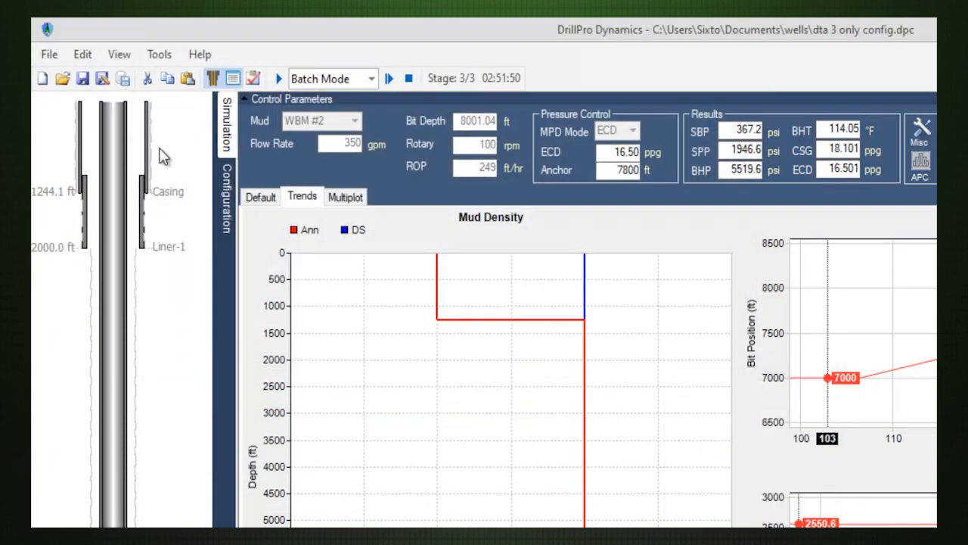
Save a copy named "data3 legacy" in the wells folder as an HDX/HDX+ file (*.hyd).
left_click(104, 78)
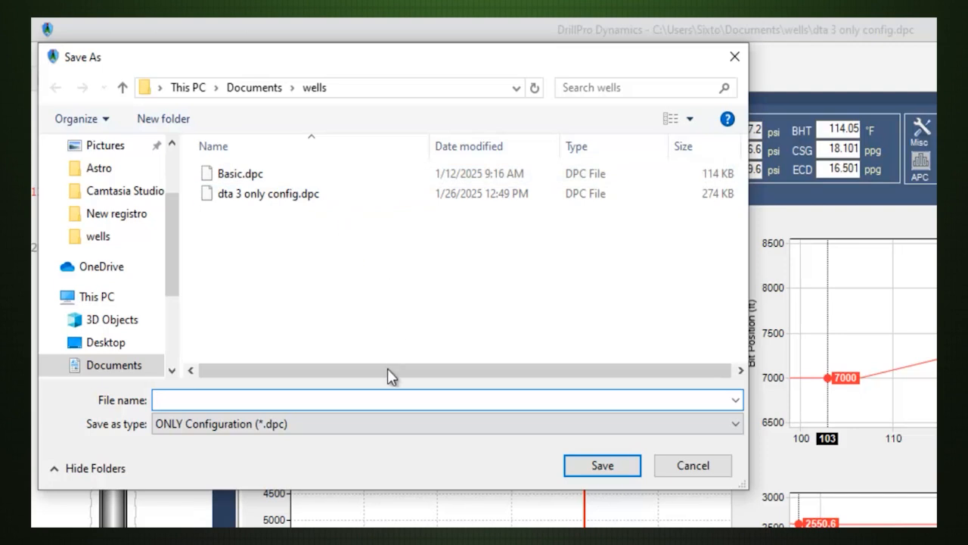
left_click(375, 421)
left_click(367, 474)
left_click(351, 401)
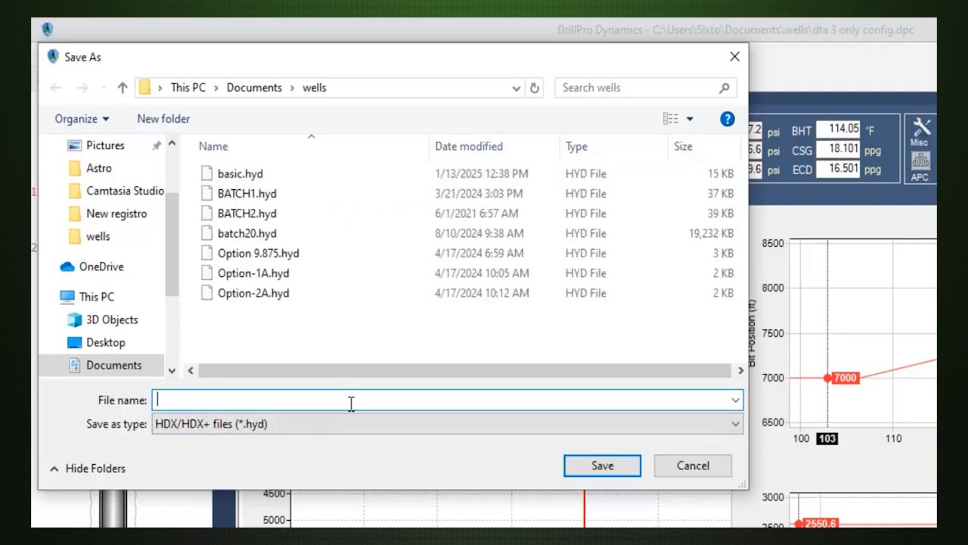
type("data3")
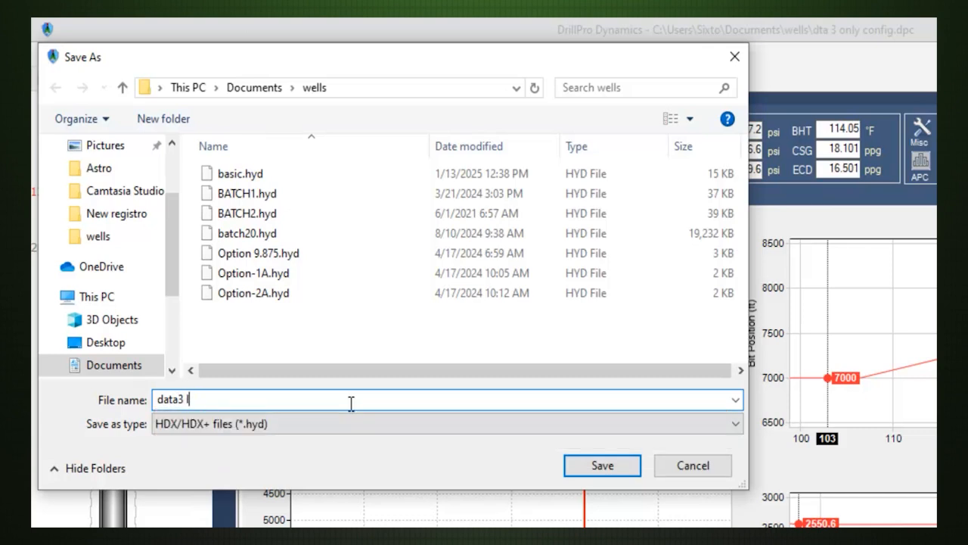
type(" legacy")
left_click(582, 460)
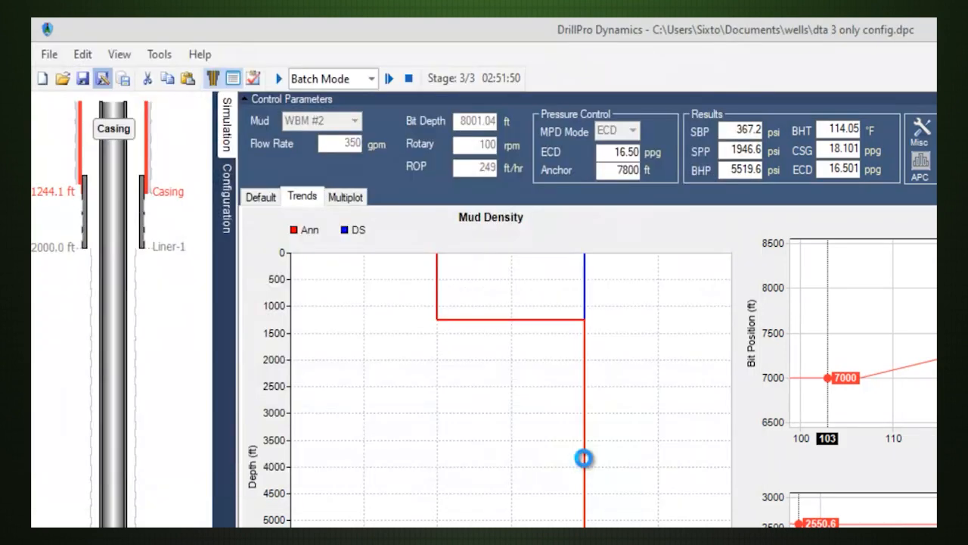